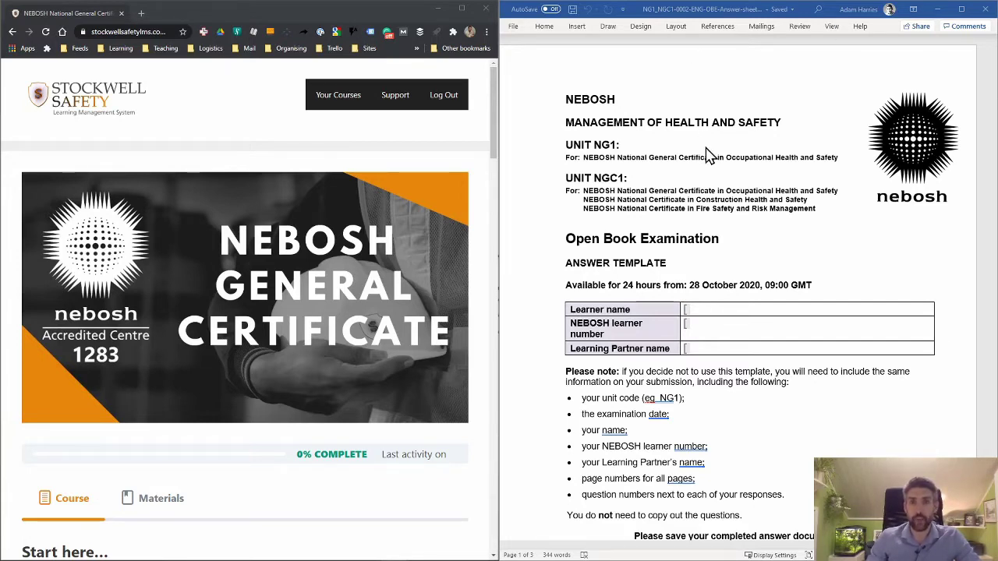
Review the answer template's submission instructions and its task and question boxes.
{"action": "scroll", "coordinate": [704, 138], "scroll_direction": "down", "scroll_amount": 3}
{"action": "scroll", "coordinate": [704, 137], "scroll_direction": "down", "scroll_amount": 1}
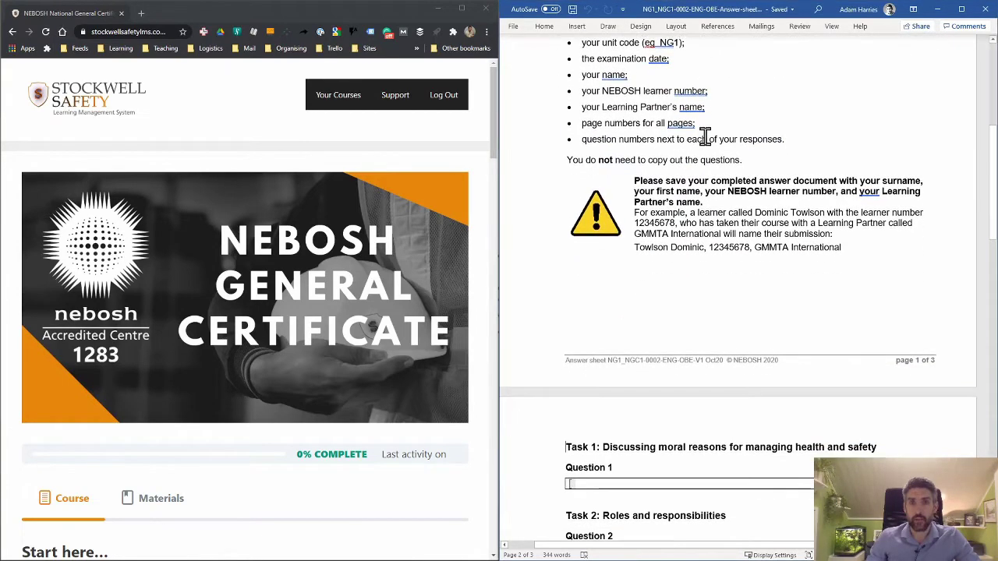
{"action": "scroll", "coordinate": [705, 138], "scroll_direction": "down", "scroll_amount": 5}
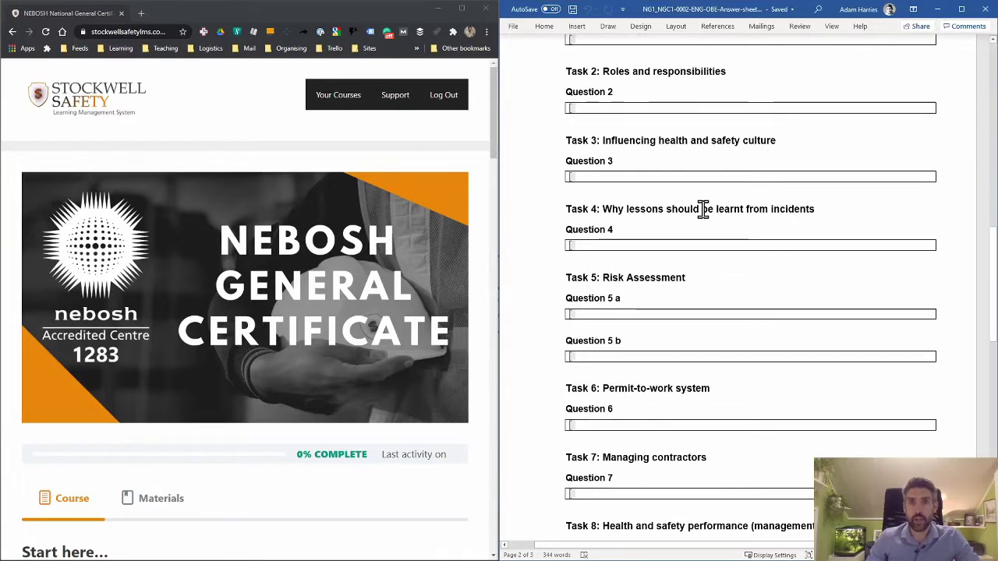
{"action": "scroll", "coordinate": [703, 208], "scroll_direction": "up", "scroll_amount": 1}
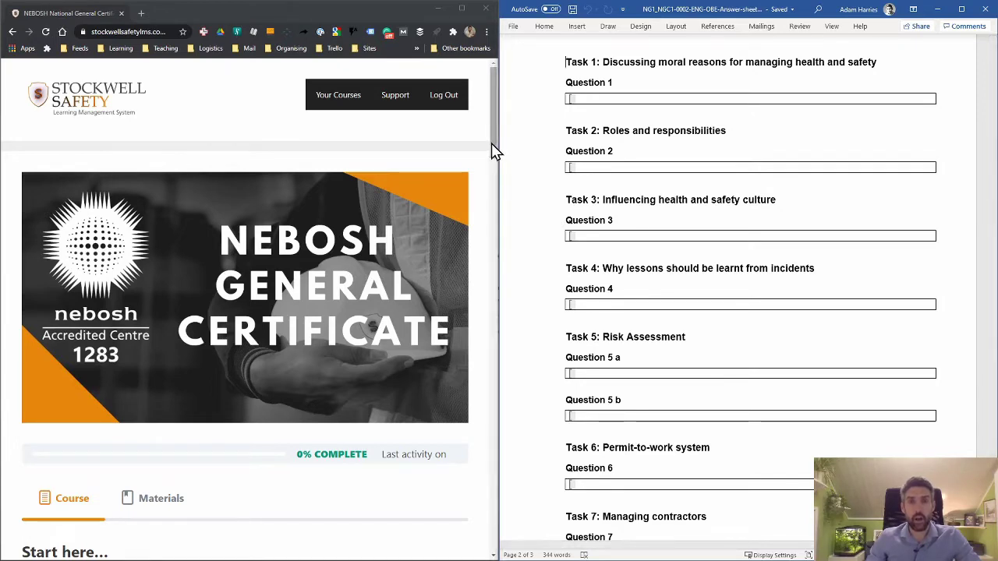
Open the "Exam held on 6th August 2020" topic under NEBOSH Feedback on previous open book exams.
{"action": "left_click_drag", "start_coordinate": [493, 150], "coordinate": [478, 356]}
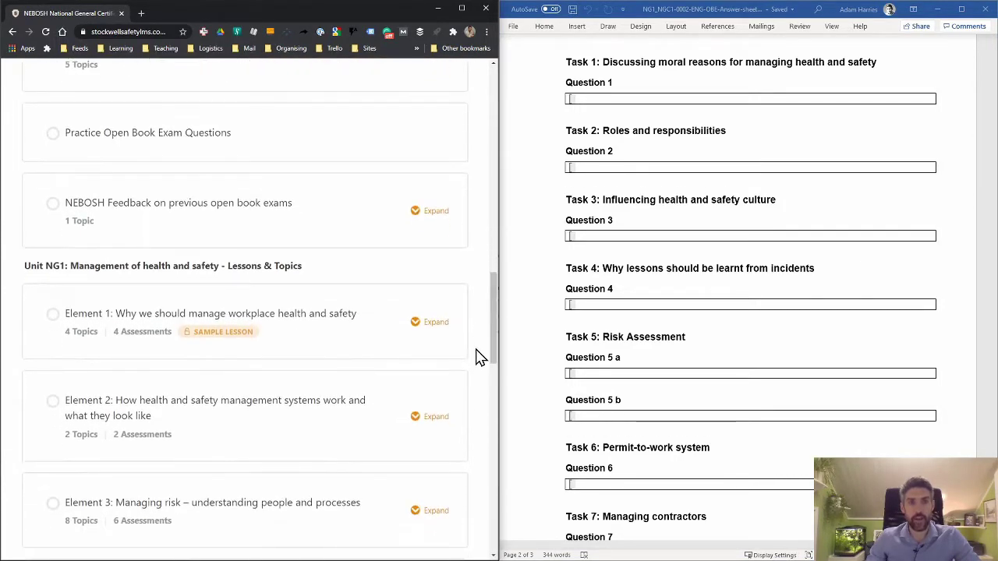
{"action": "left_click", "coordinate": [418, 222]}
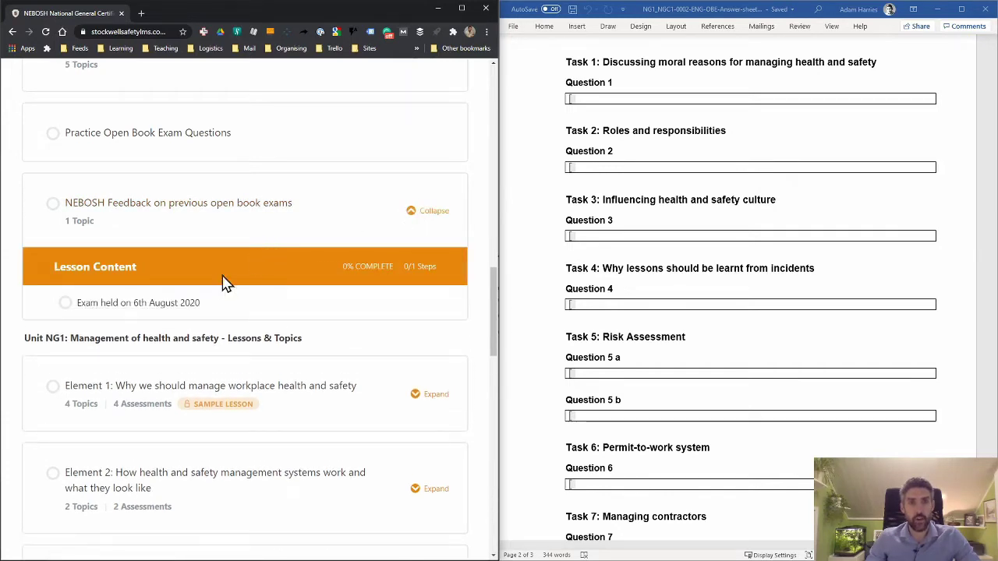
{"action": "left_click", "coordinate": [172, 310]}
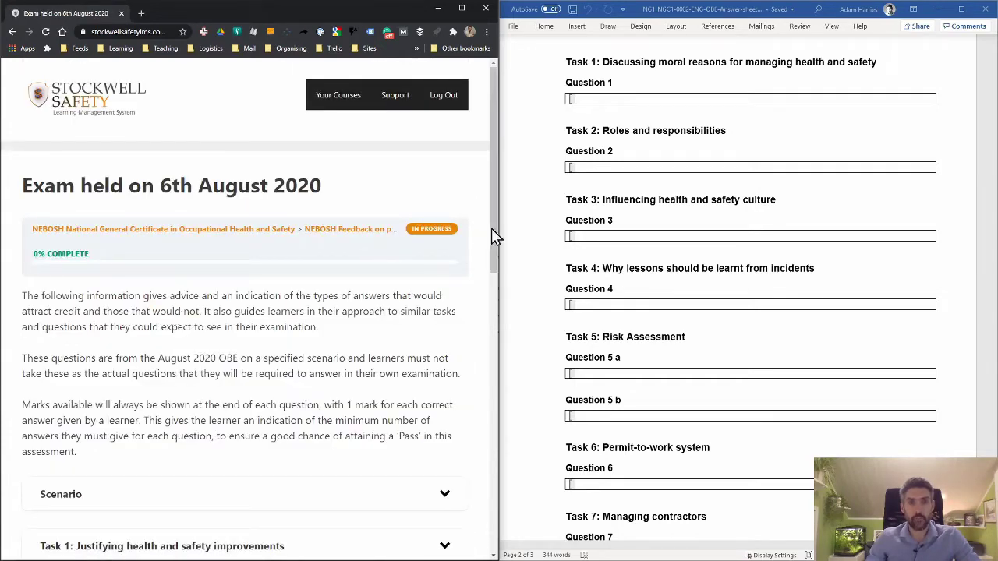
Expand the Scenario and Task 1 sections, and highlight the word "financial" in the Task 1 question.
{"action": "left_click_drag", "start_coordinate": [494, 236], "coordinate": [484, 351]}
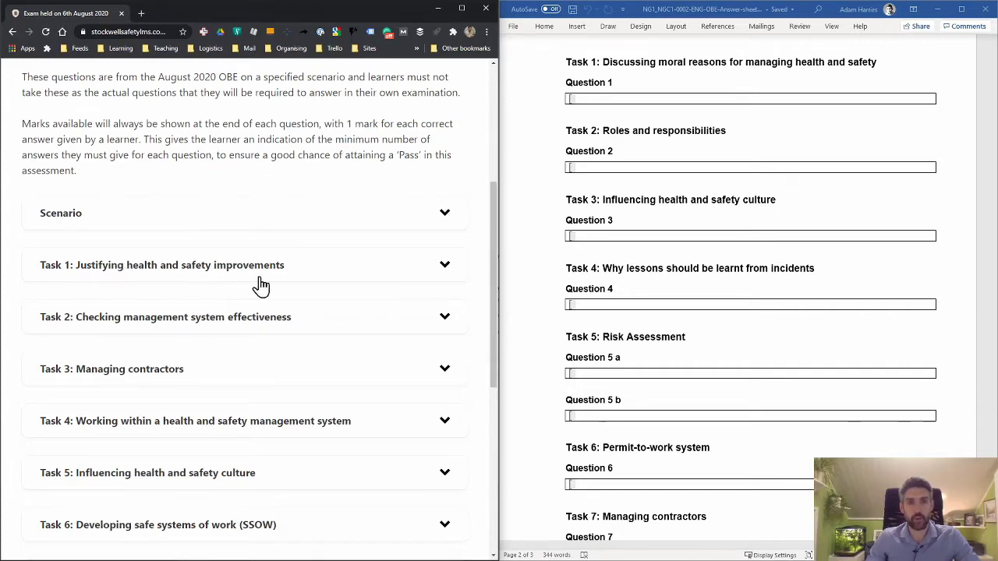
{"action": "left_click", "coordinate": [247, 226]}
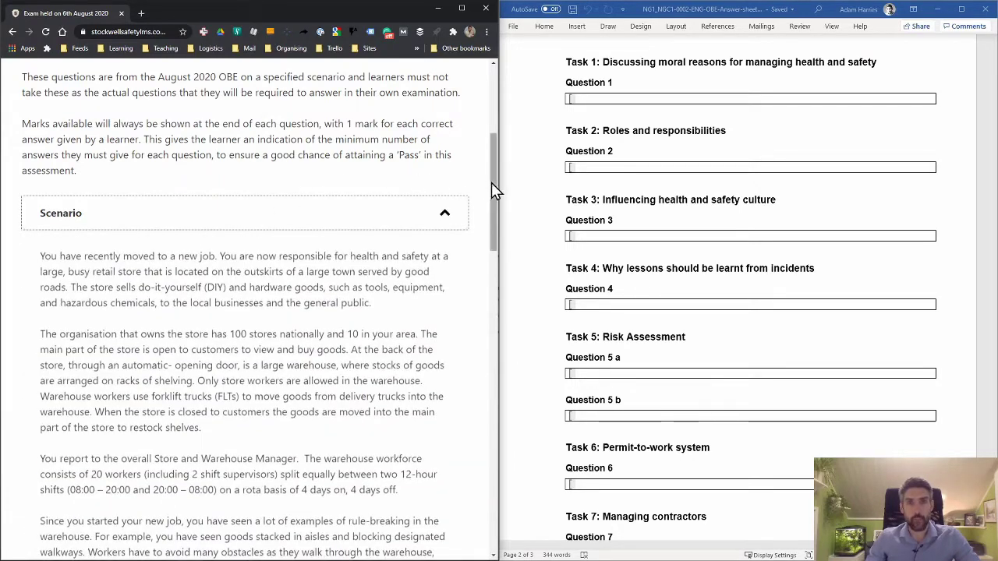
{"action": "left_click_drag", "start_coordinate": [491, 182], "coordinate": [486, 392]}
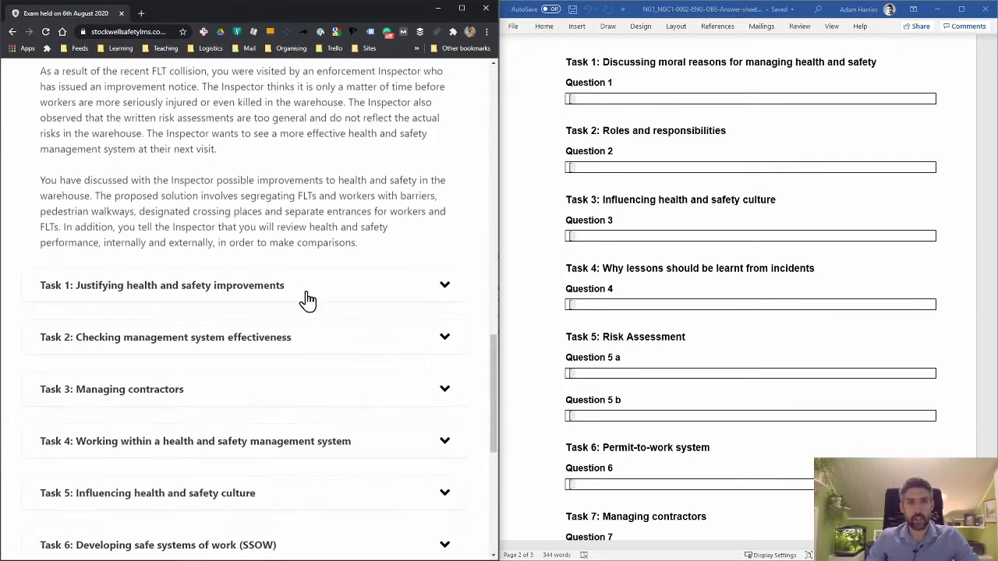
{"action": "left_click", "coordinate": [379, 294]}
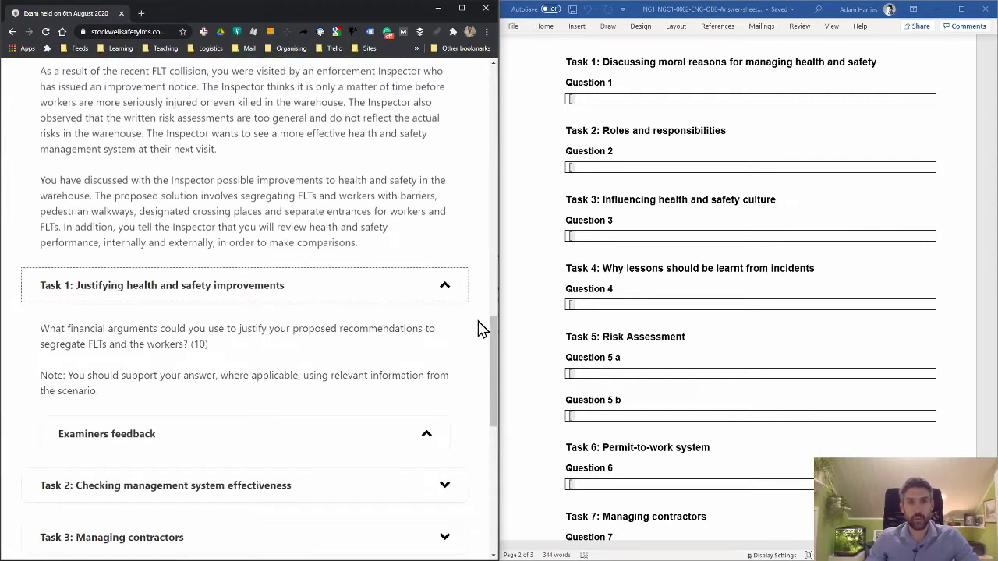
{"action": "double_click", "coordinate": [82, 330]}
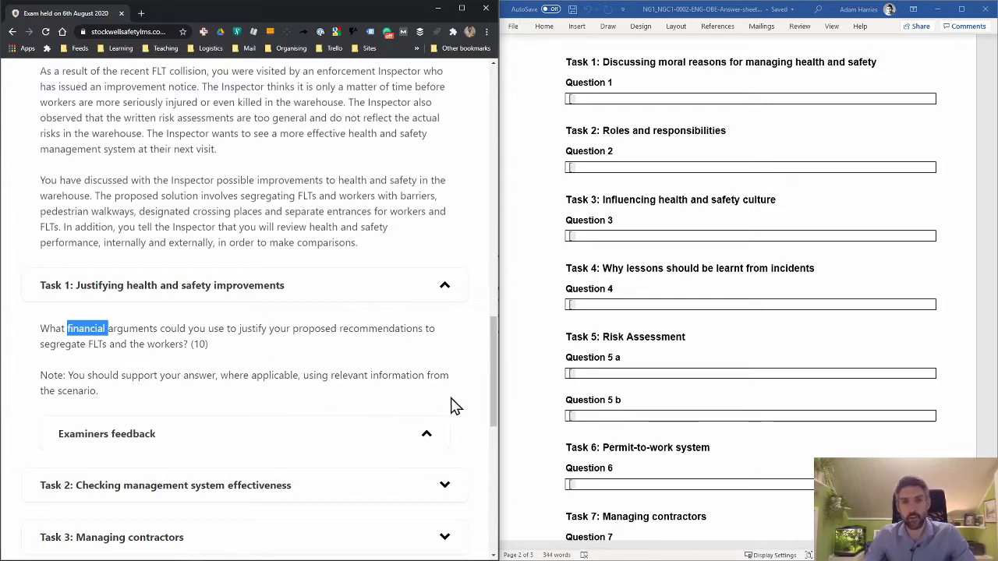
Copy "large, busy retail store" from the scenario into the Question 1 answer box, followed by blank lines.
{"action": "left_click_drag", "start_coordinate": [500, 403], "coordinate": [483, 233]}
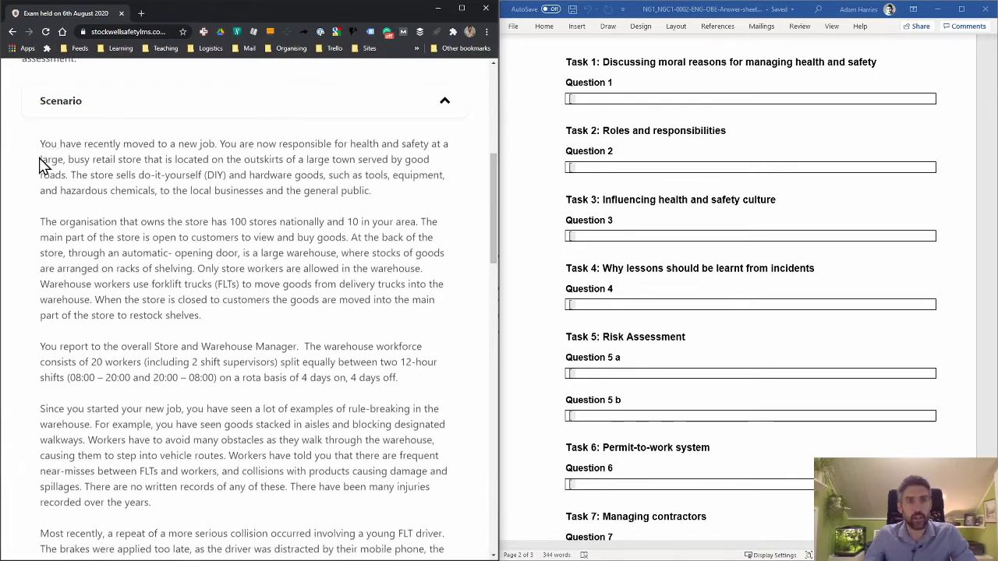
{"action": "left_click_drag", "start_coordinate": [42, 156], "coordinate": [75, 159]}
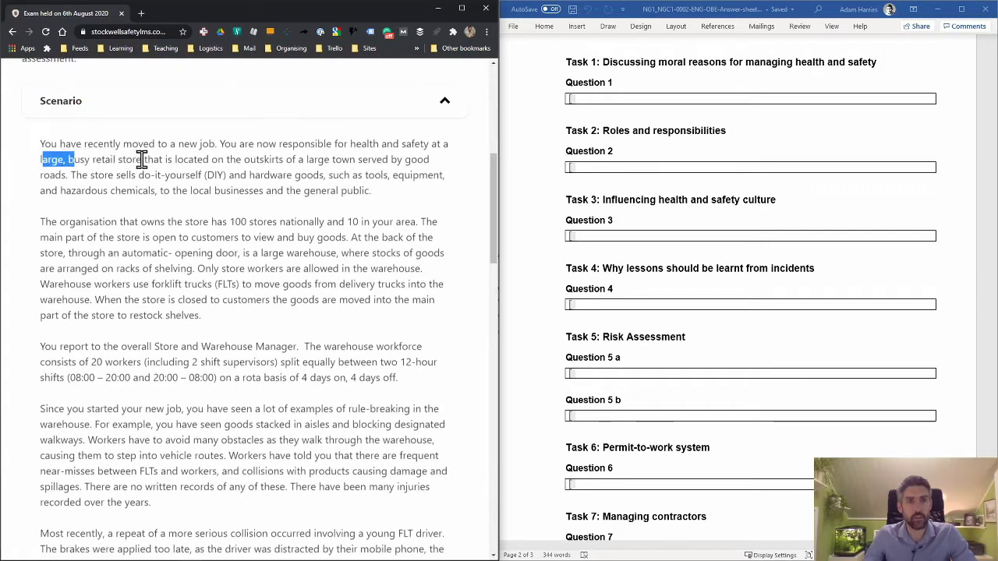
{"action": "left_click_drag", "start_coordinate": [141, 159], "coordinate": [43, 167]}
{"action": "key", "text": "ctrl+c"}
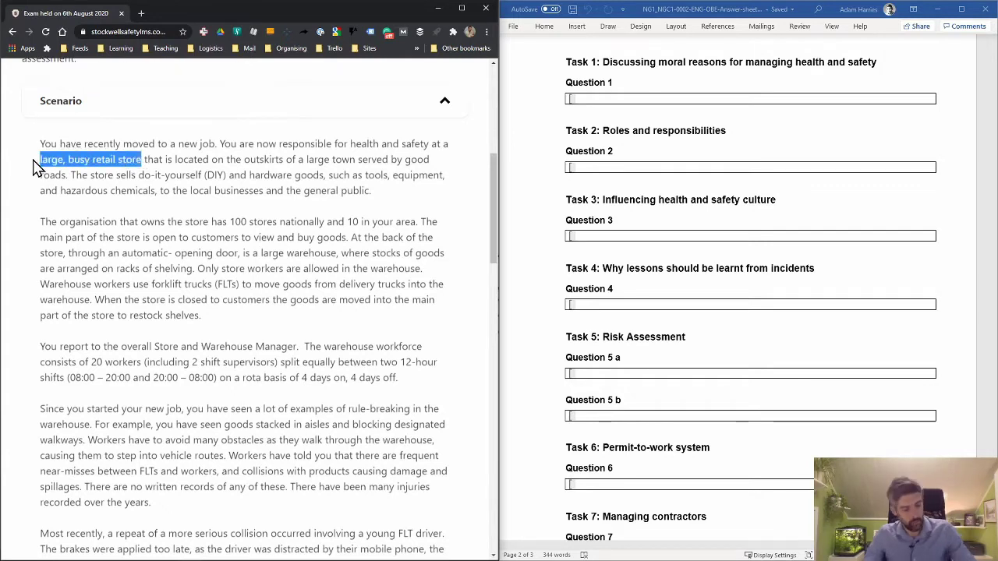
{"action": "left_click", "coordinate": [586, 109]}
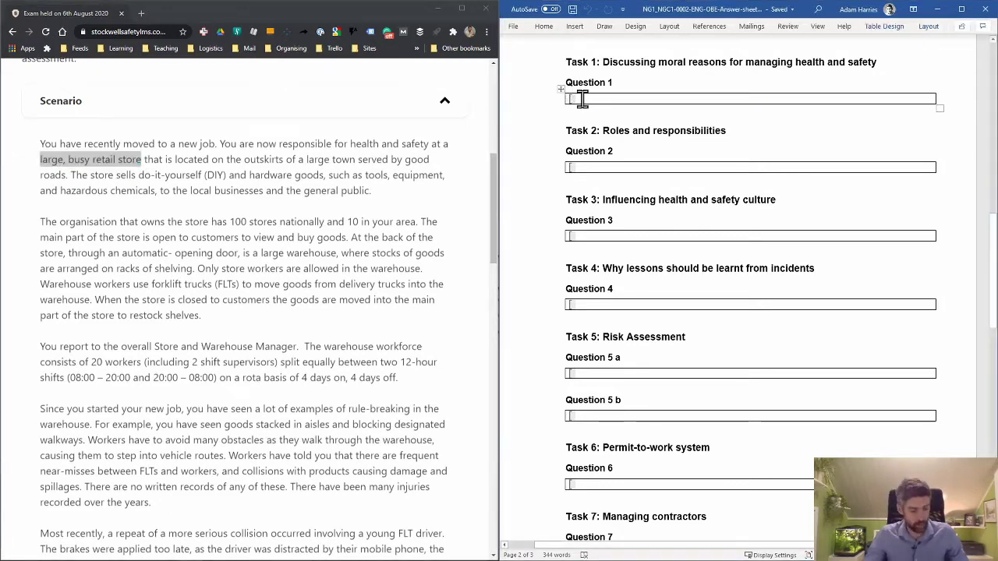
{"action": "key", "text": "ctrl+v"}
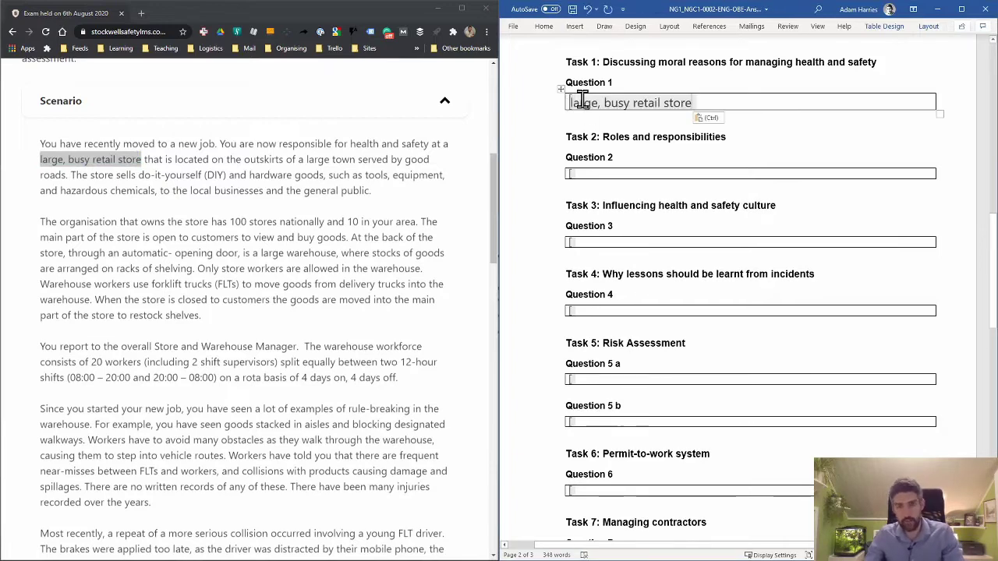
{"action": "key", "text": "Return"}
{"action": "key", "text": "Return"}
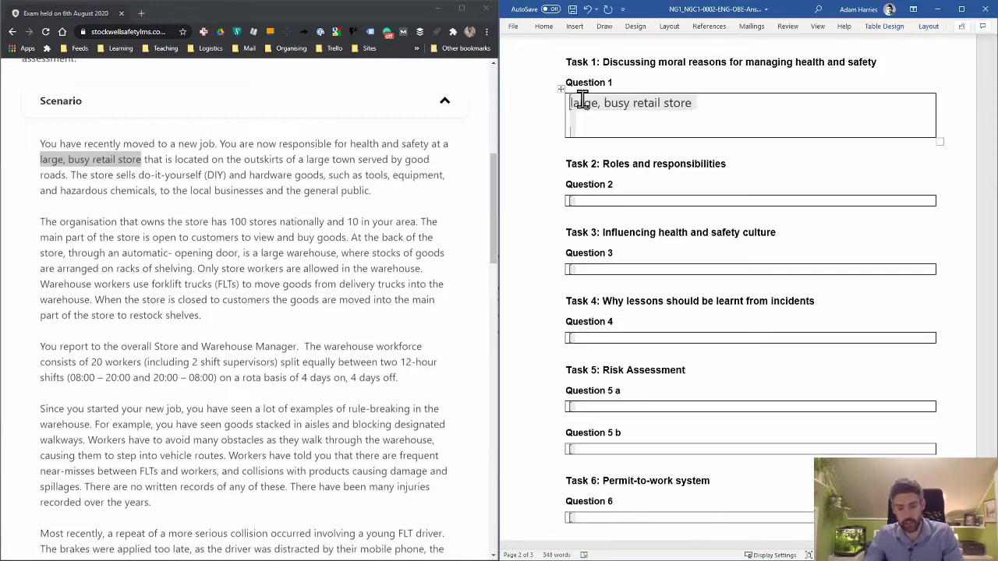
{"action": "key", "text": "Return"}
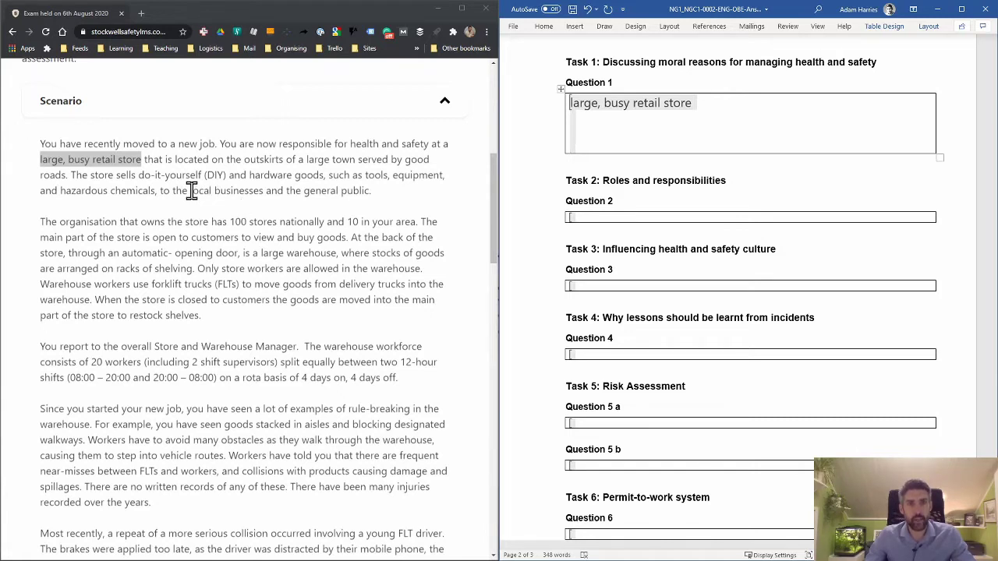
Copy "local businesses and the general public" from the scenario into the Question 1 answer as a separate line, followed by blank lines.
{"action": "left_click_drag", "start_coordinate": [190, 190], "coordinate": [390, 207]}
{"action": "key", "text": "ctrl+c"}
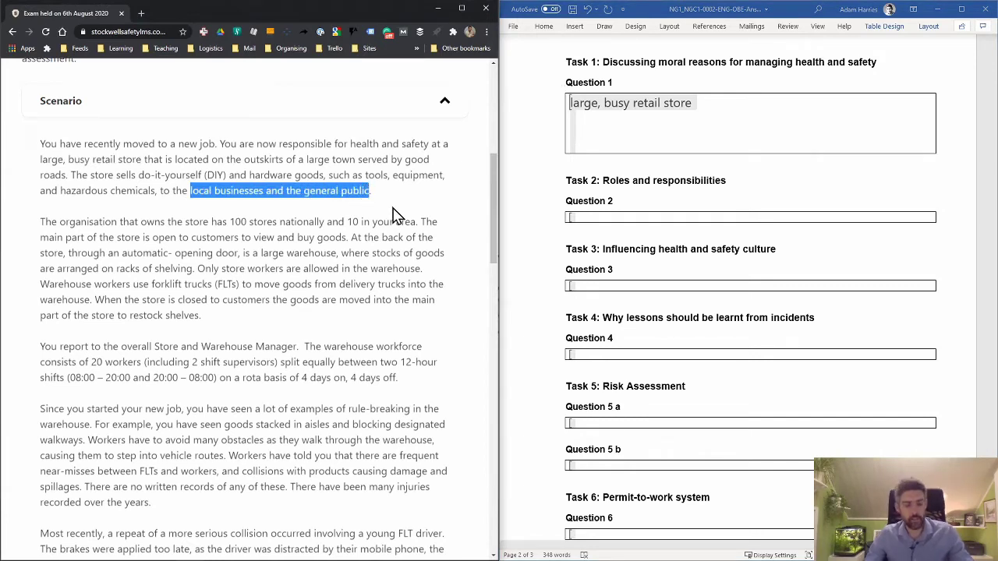
{"action": "left_click", "coordinate": [590, 153]}
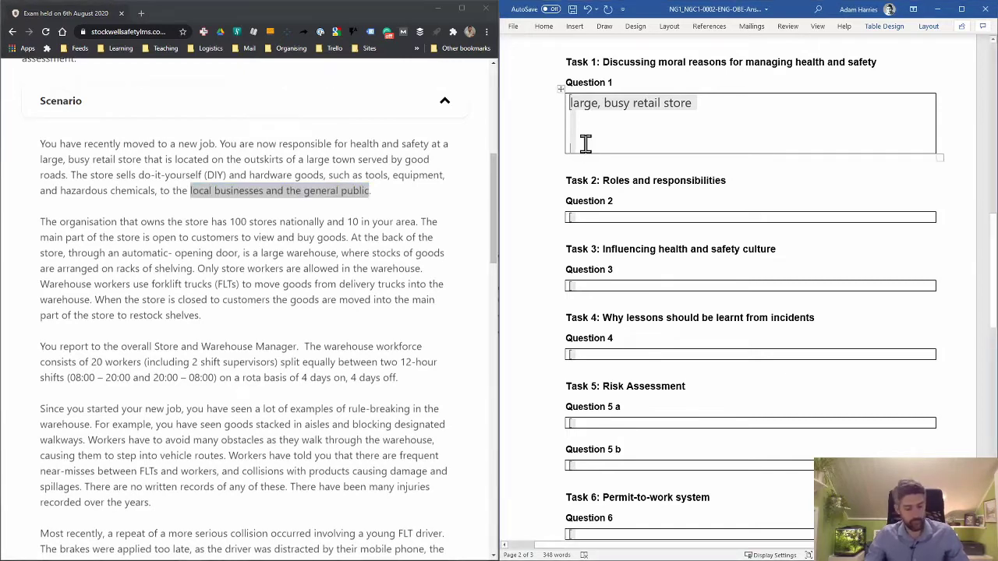
{"action": "key", "text": "ctrl+v"}
{"action": "key", "text": "Return"}
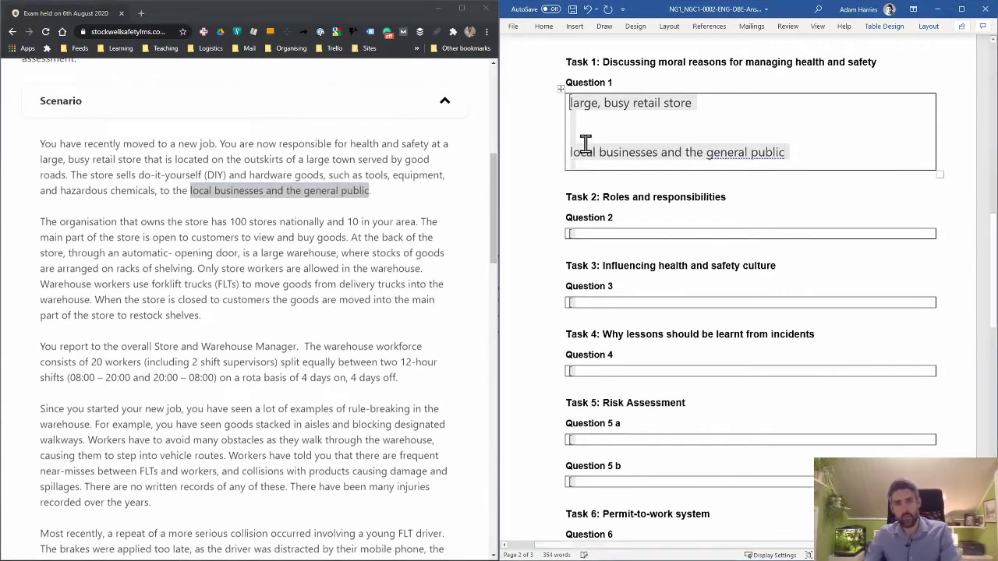
{"action": "key", "text": "Return"}
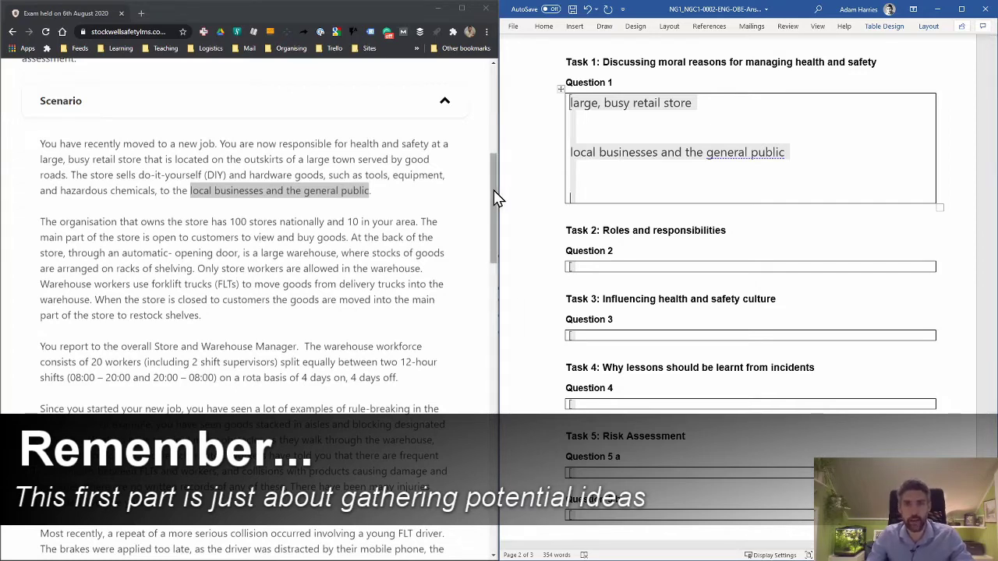
Add the scenario phrase "100 stores nationally and 10 in your area" on its own line in the Question 1 answer, followed by blank lines.
{"action": "left_click_drag", "start_coordinate": [498, 197], "coordinate": [497, 213]}
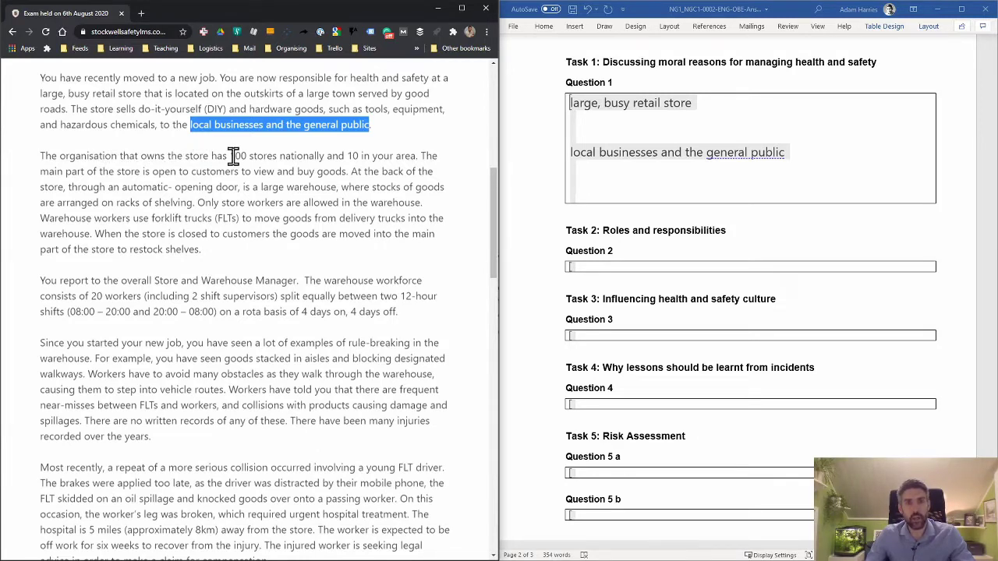
{"action": "left_click_drag", "start_coordinate": [234, 156], "coordinate": [417, 156]}
{"action": "key", "text": "ctrl+c"}
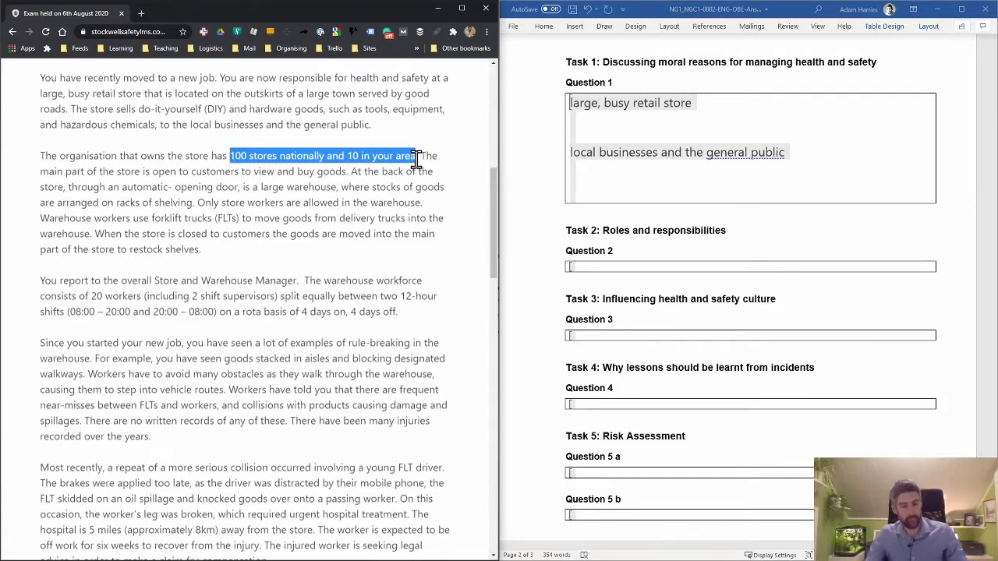
{"action": "left_click", "coordinate": [600, 195]}
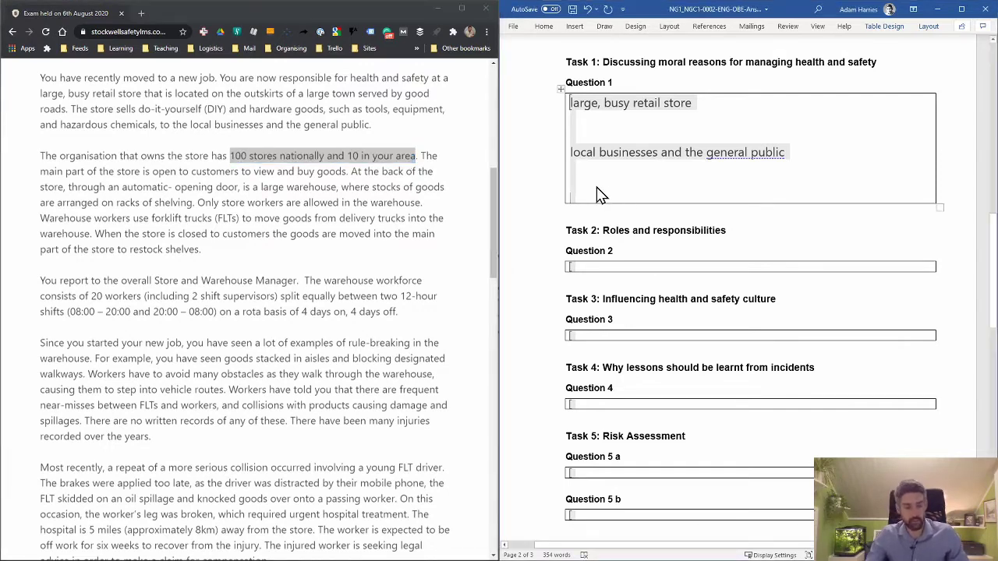
{"action": "key", "text": "Return"}
{"action": "key", "text": "ctrl+v"}
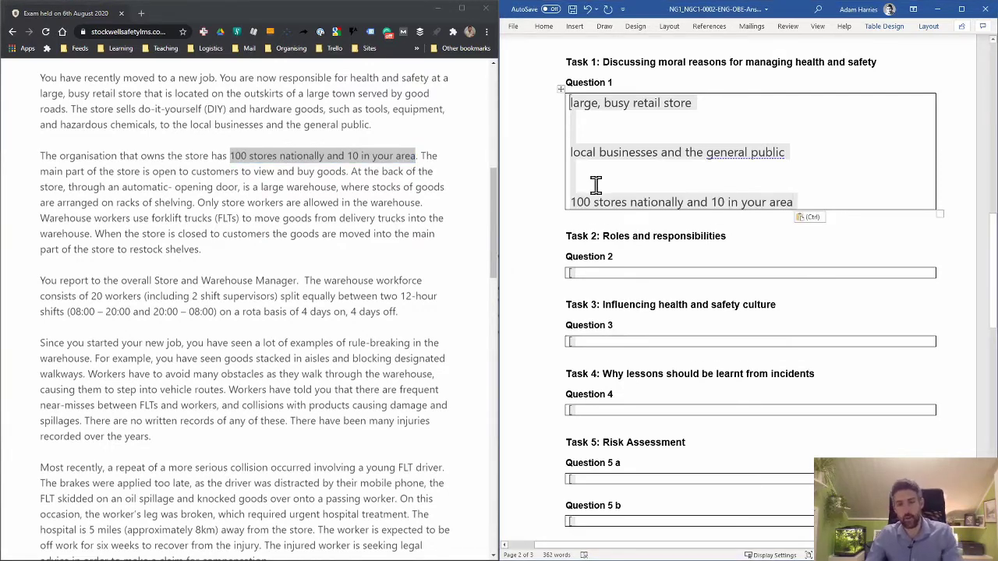
{"action": "key", "text": "Return"}
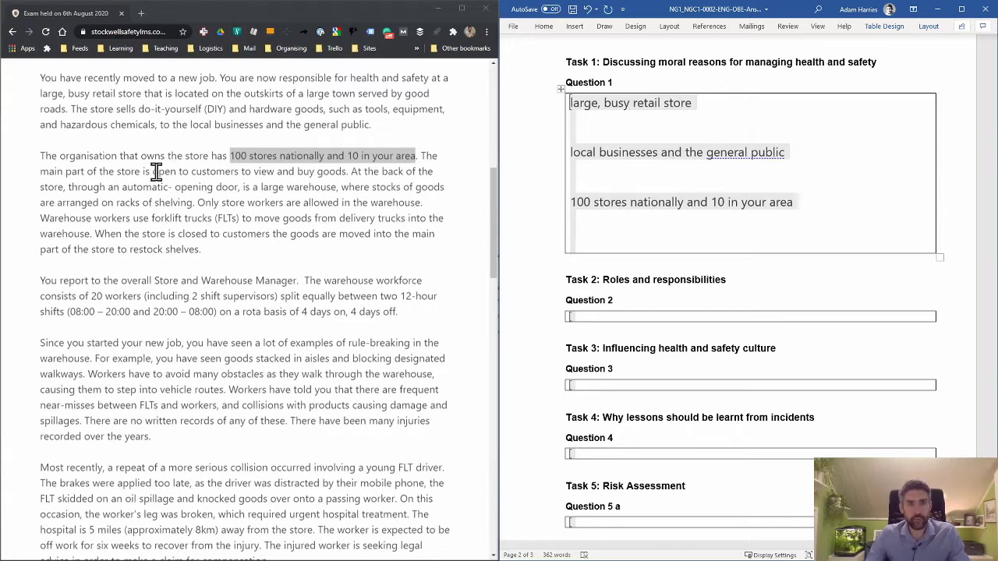
Copy "open to customers to view and buy goods" from the scenario into the Question 1 answer, followed by blank lines.
{"action": "left_click_drag", "start_coordinate": [155, 172], "coordinate": [345, 171]}
{"action": "key", "text": "ctrl+c"}
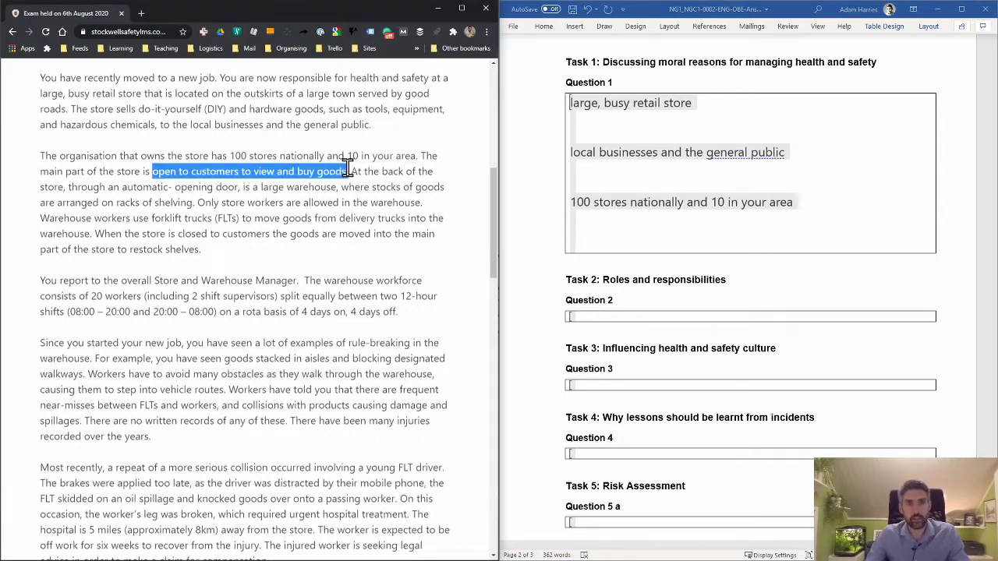
{"action": "left_click", "coordinate": [606, 239]}
{"action": "key", "text": "ctrl+v"}
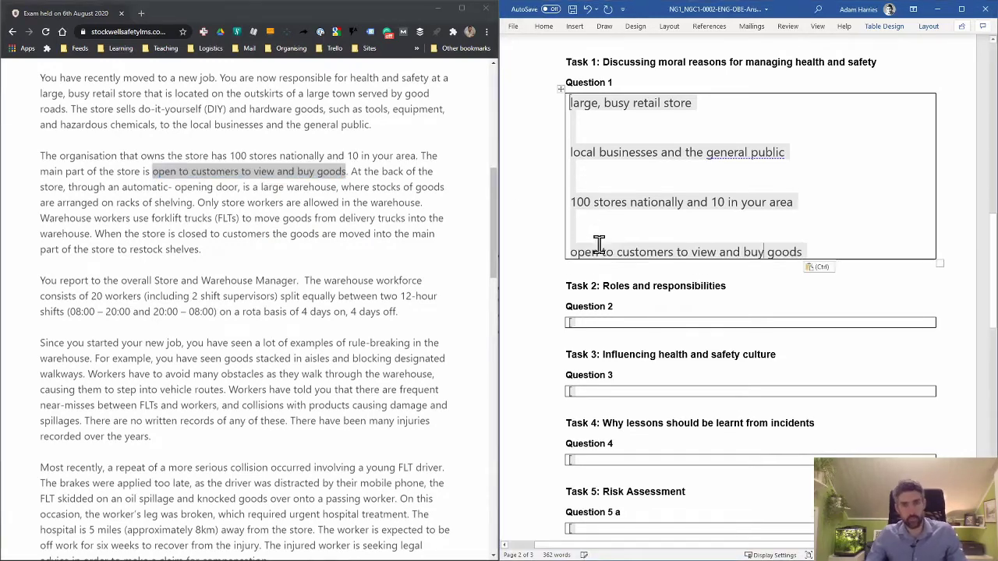
{"action": "key", "text": "Return"}
{"action": "key", "text": "Return"}
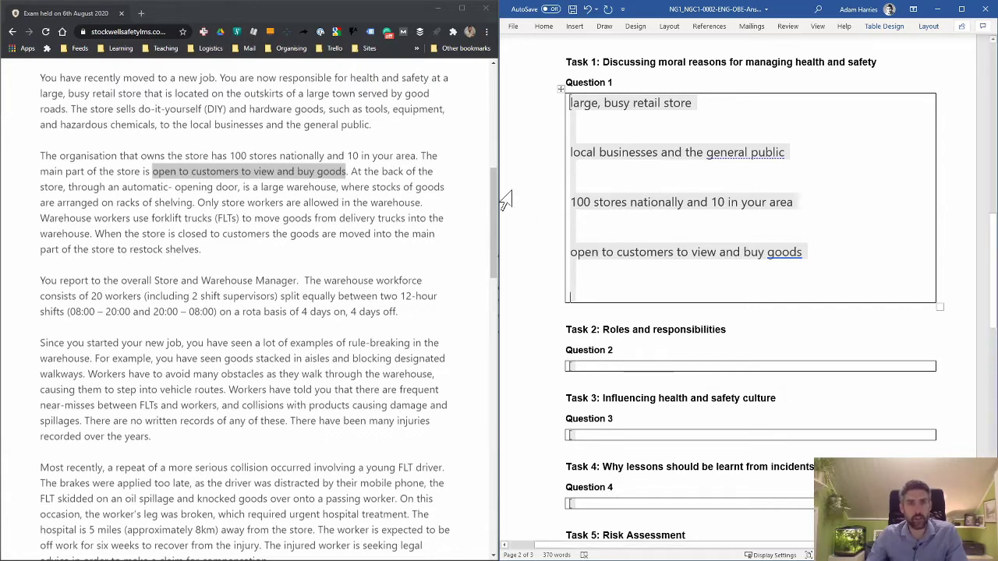
Copy "stocks of goods are arranged on racks of shelving" from the scenario into the Question 1 answer, followed by blank lines.
{"action": "left_click_drag", "start_coordinate": [373, 187], "coordinate": [193, 202]}
{"action": "key", "text": "ctrl+c"}
{"action": "left_click", "coordinate": [588, 292]}
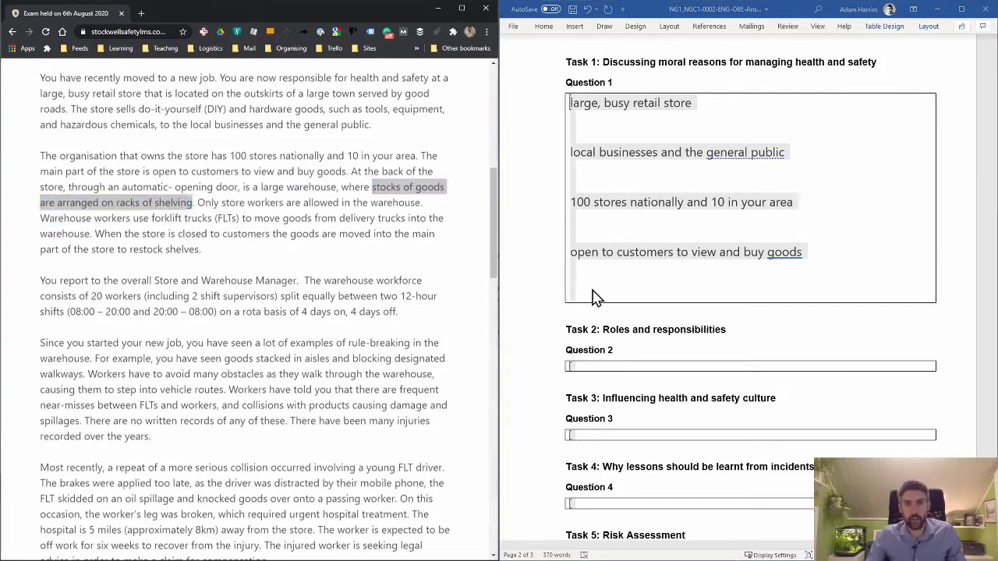
{"action": "key", "text": "ctrl+v"}
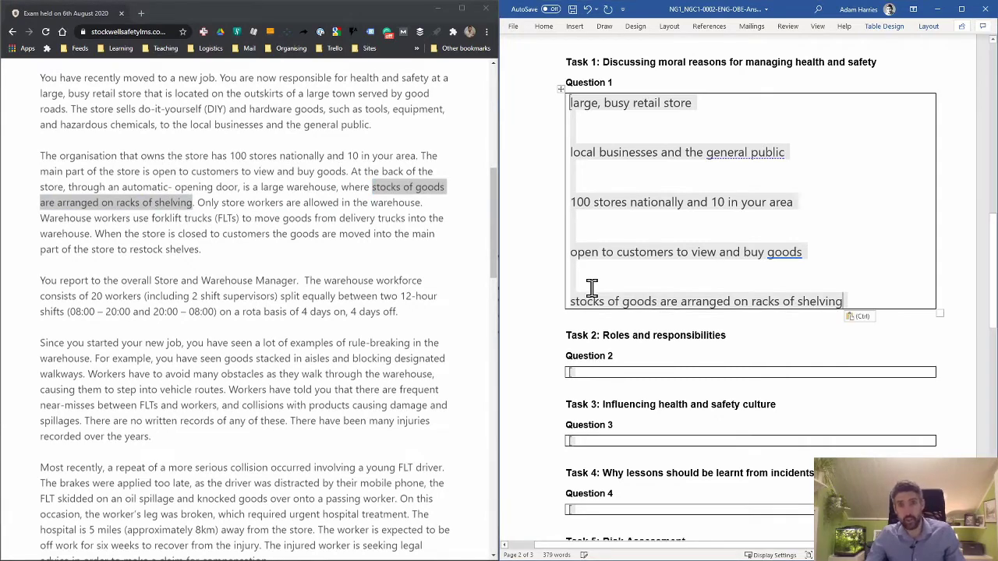
{"action": "key", "text": "Return"}
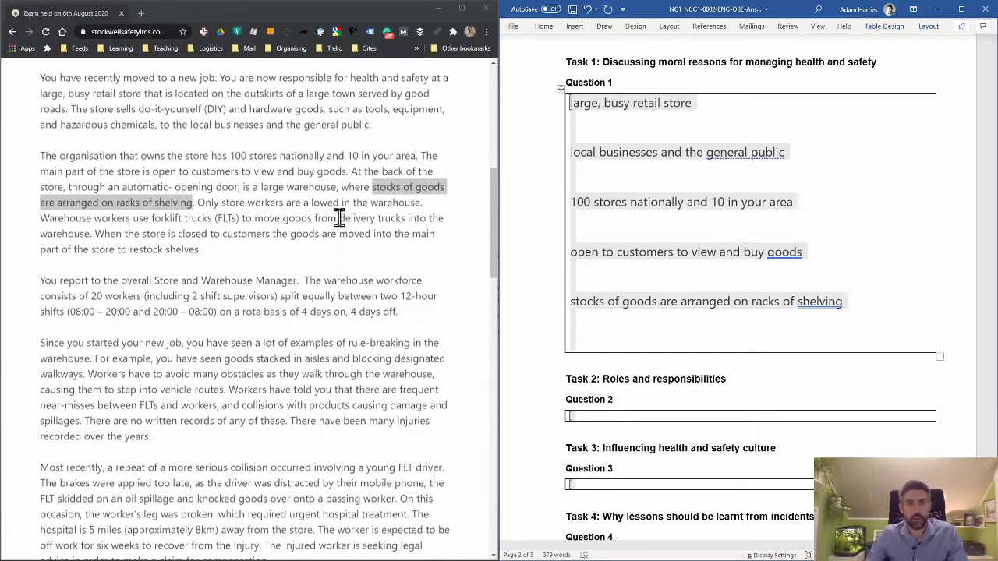
Copy "delivery trucks into the warehouse." from the scenario onto its own line in the Question 1 answer, followed by blank lines.
{"action": "left_click_drag", "start_coordinate": [340, 219], "coordinate": [93, 234]}
{"action": "key", "text": "ctrl+c"}
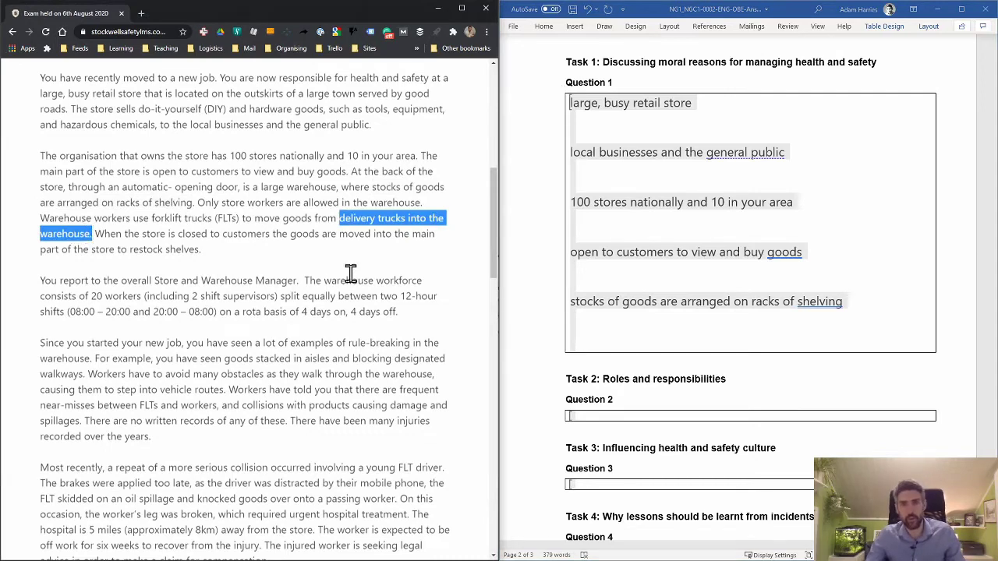
{"action": "left_click", "coordinate": [577, 349]}
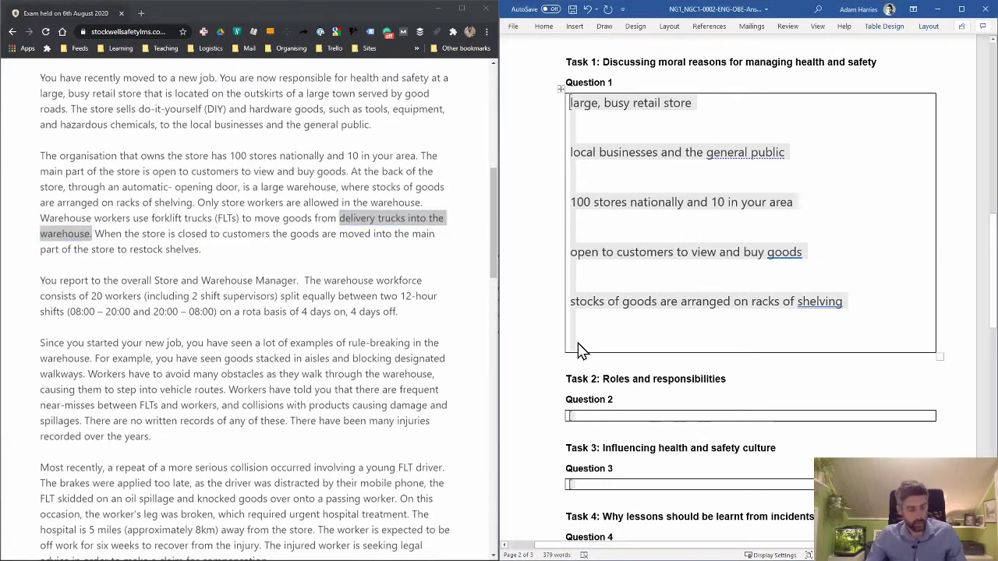
{"action": "key", "text": "ctrl+v"}
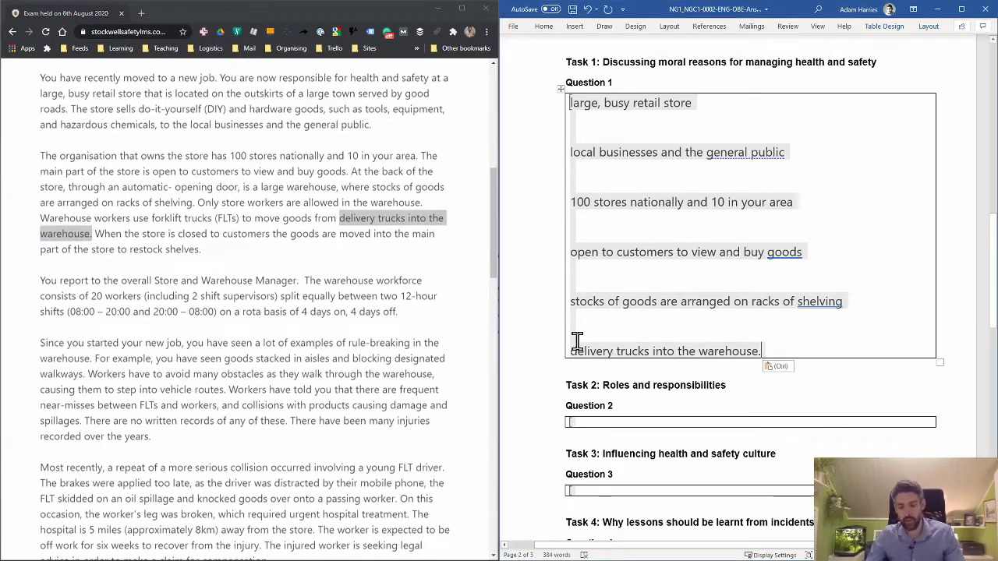
{"action": "key", "text": "Return"}
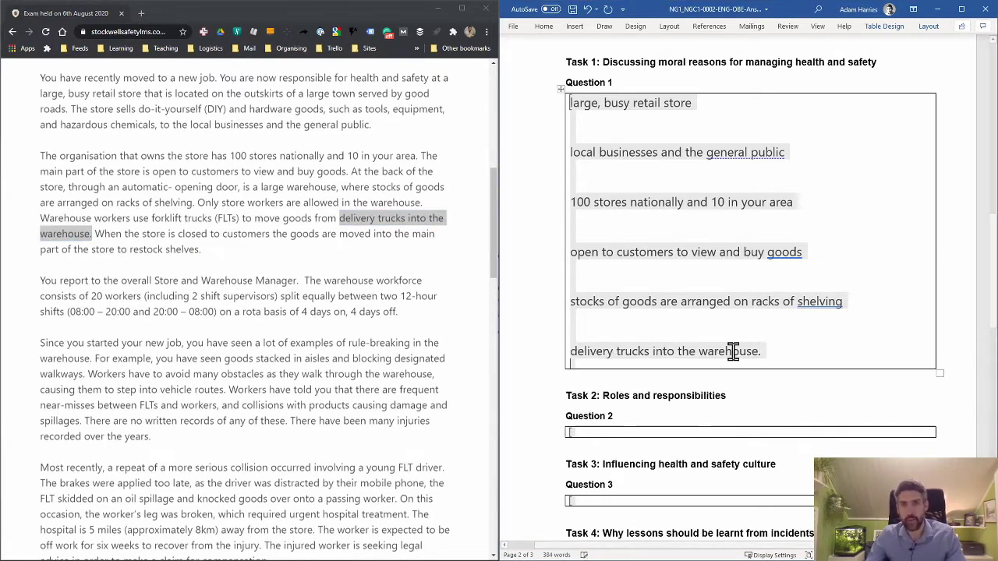
{"action": "key", "text": "Return"}
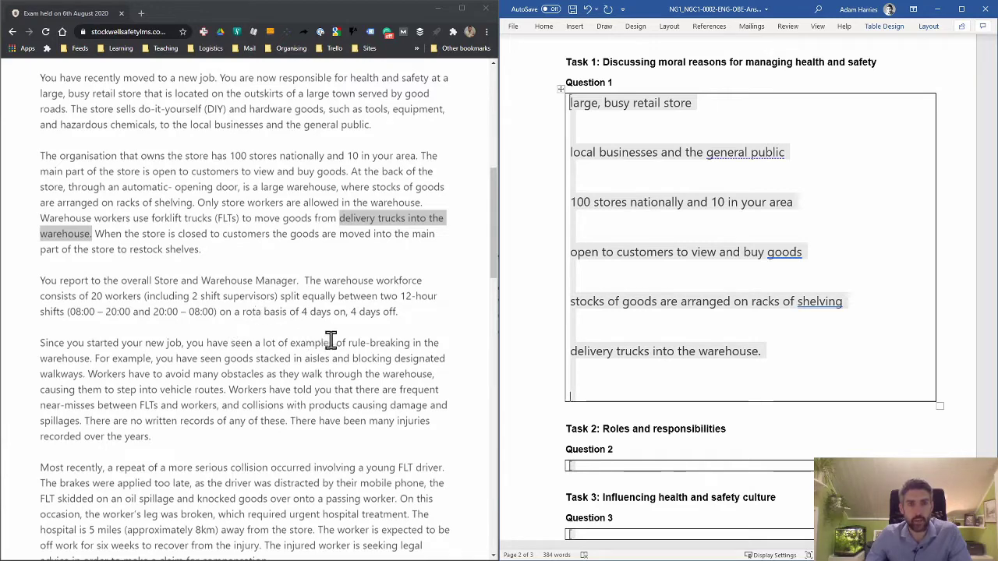
Copy "rule-breaking in the warehouse." from the scenario to the end of the Question 1 answer, followed by blank lines.
{"action": "left_click_drag", "start_coordinate": [348, 343], "coordinate": [91, 359]}
{"action": "key", "text": "ctrl+c"}
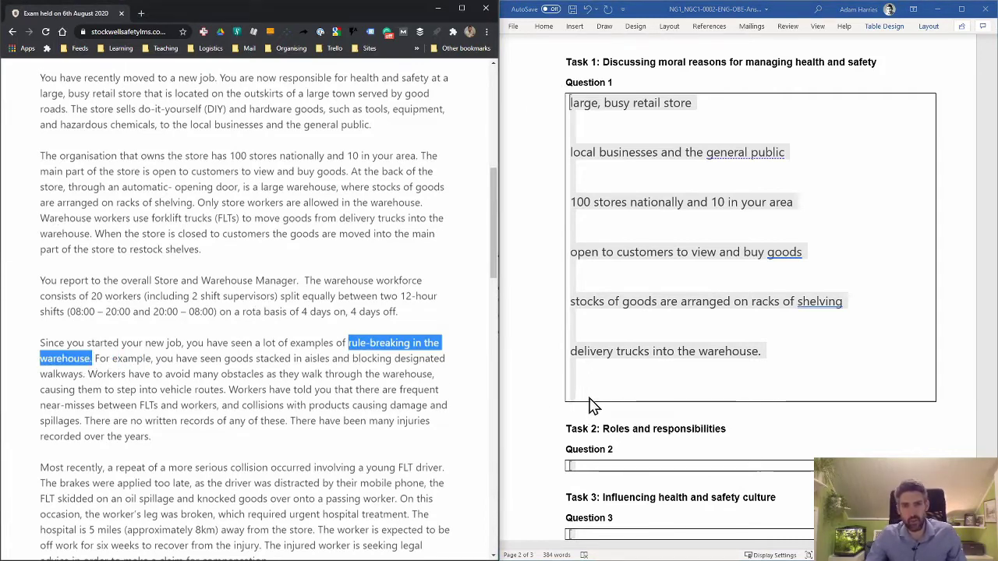
{"action": "left_click", "coordinate": [590, 404]}
{"action": "key", "text": "ctrl+v"}
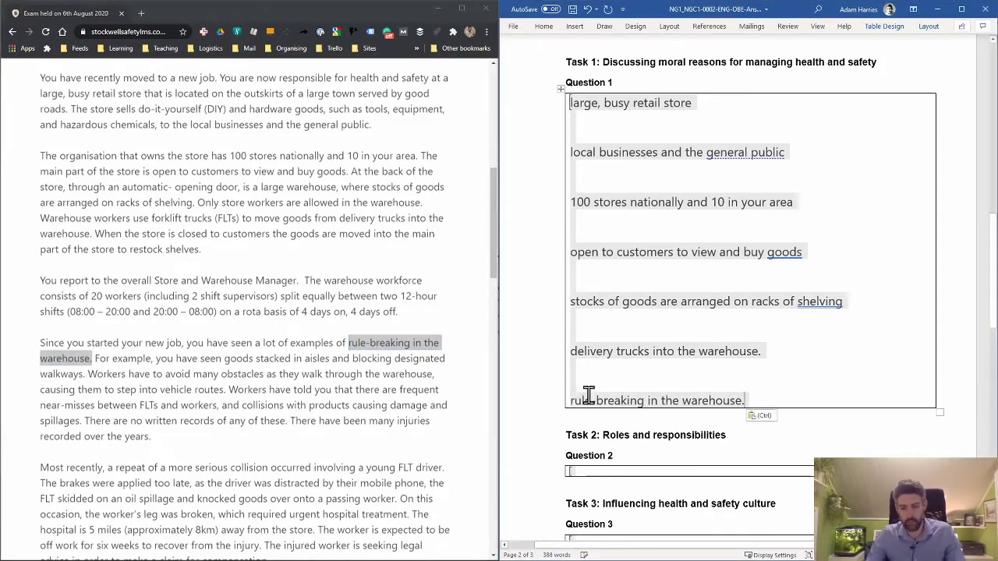
{"action": "key", "text": "Return"}
{"action": "key", "text": "Return"}
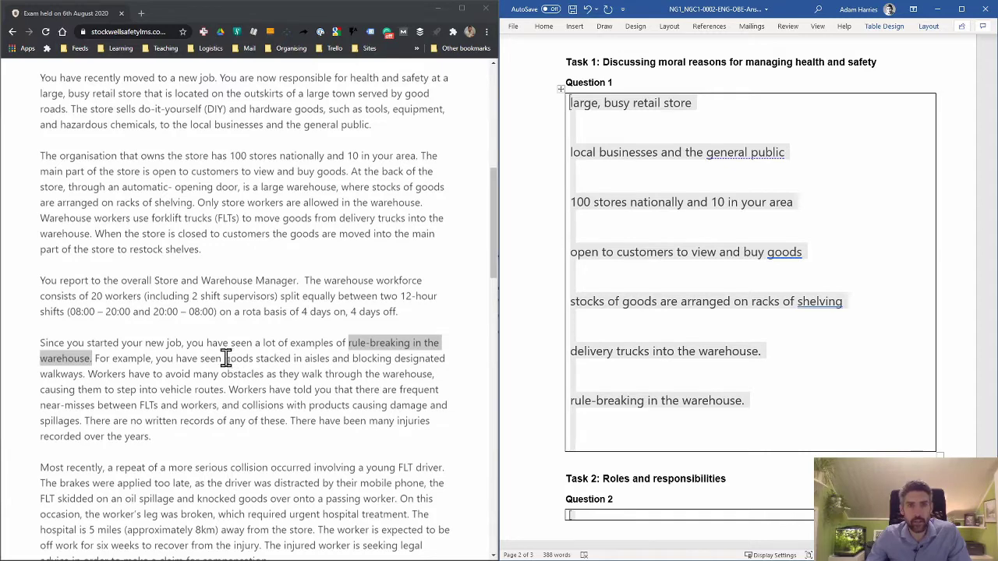
Copy "goods stacked in aisles and blocking designated walkways" from the scenario into the Question 1 answer, followed by blank lines.
{"action": "left_click_drag", "start_coordinate": [225, 358], "coordinate": [82, 374]}
{"action": "key", "text": "ctrl+c"}
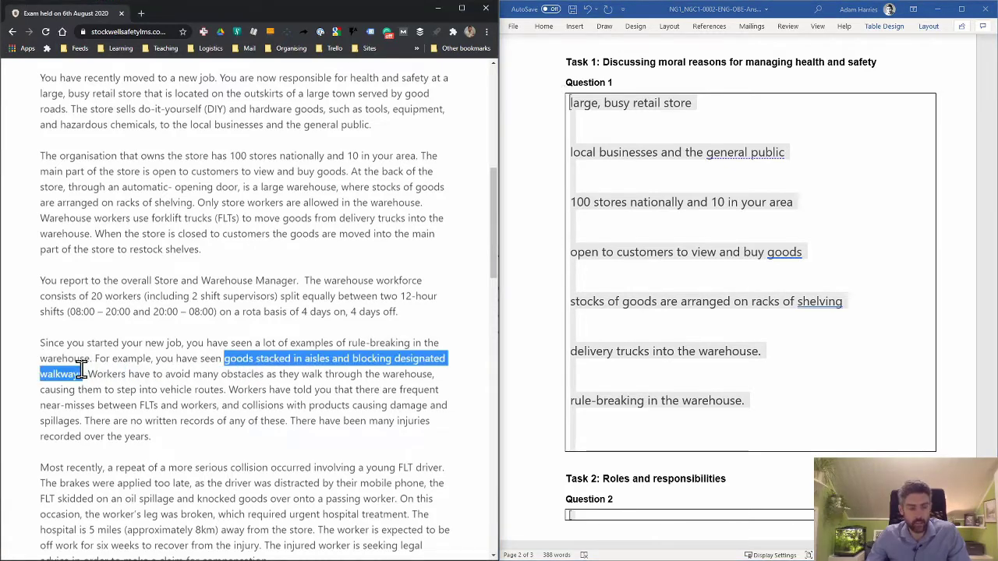
{"action": "left_click", "coordinate": [586, 447]}
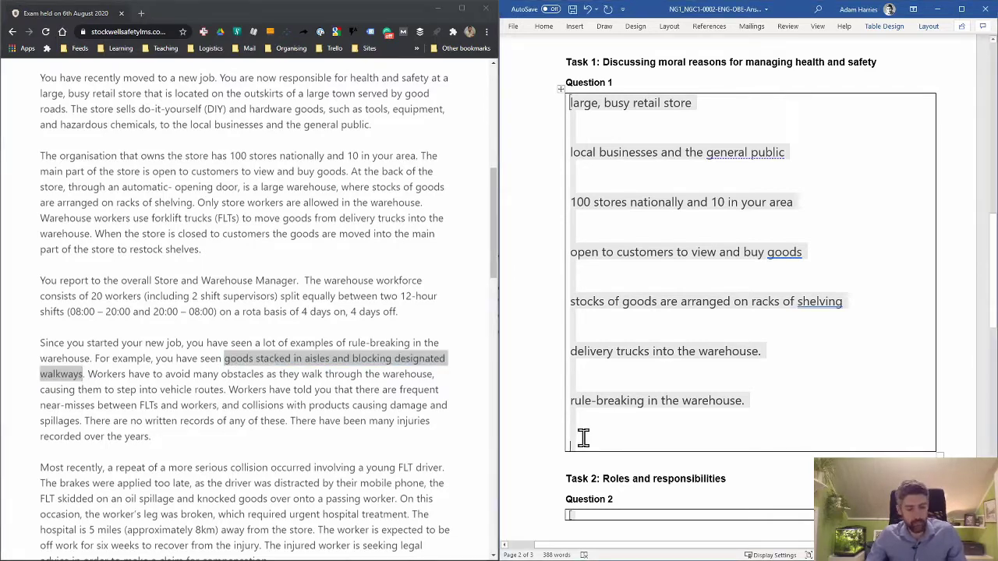
{"action": "key", "text": "ctrl+v"}
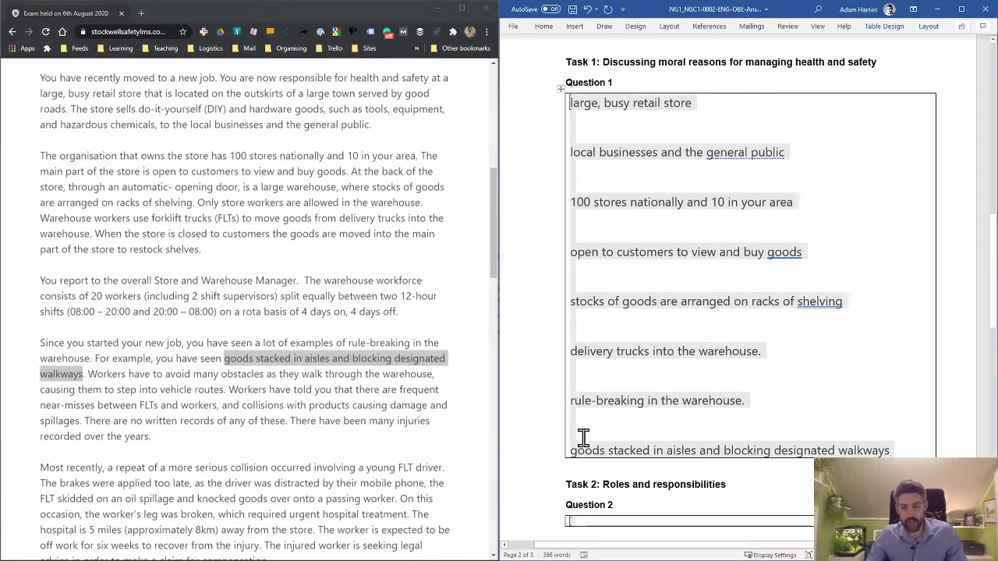
{"action": "key", "text": "Return"}
{"action": "key", "text": "Return"}
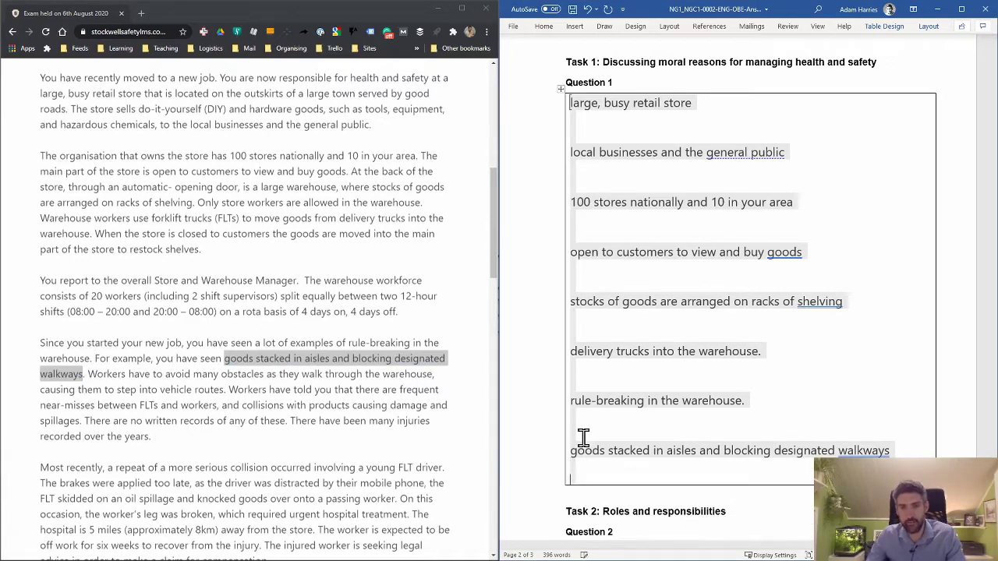
{"action": "key", "text": "Return"}
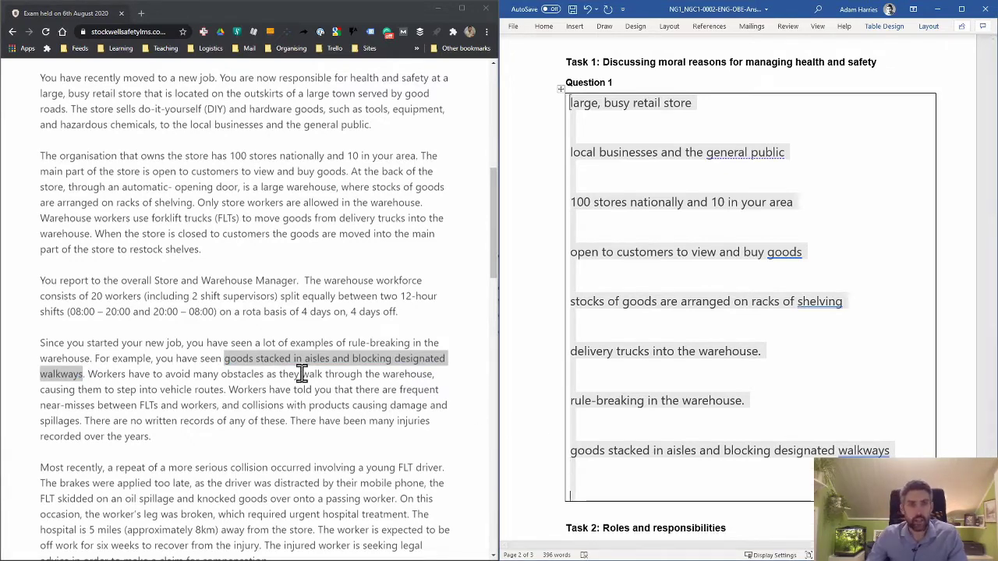
Add the scenario phrase "step into vehicle routes." on its own line in the Question 1 answer, followed by blank lines.
{"action": "left_click", "coordinate": [145, 292]}
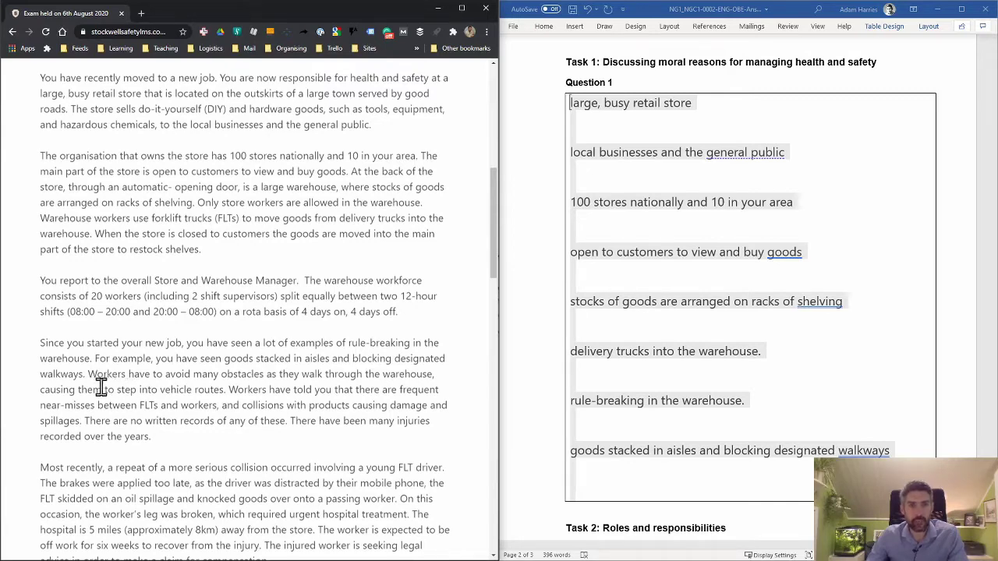
{"action": "left_click_drag", "start_coordinate": [117, 389], "coordinate": [222, 390]}
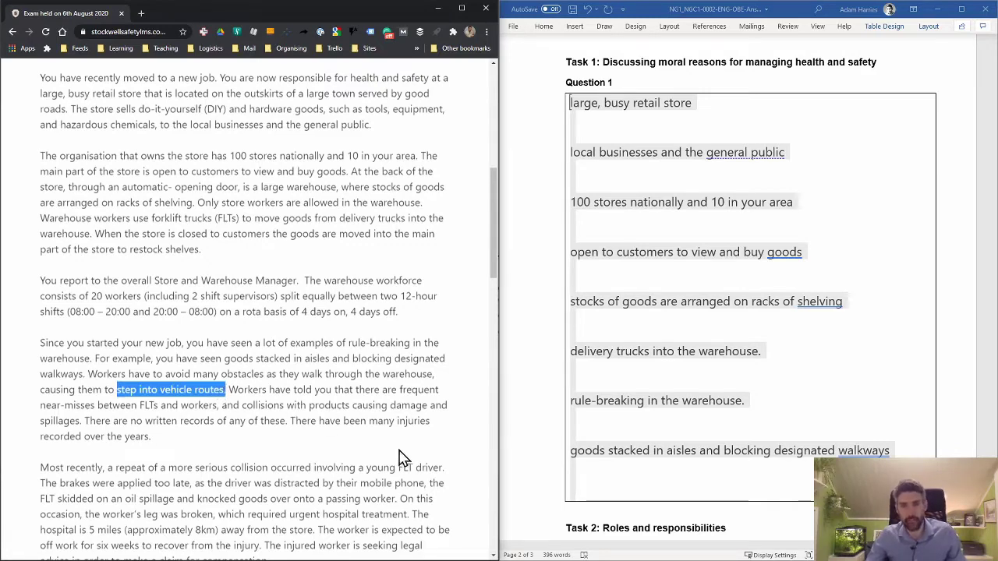
{"action": "left_click", "coordinate": [590, 499]}
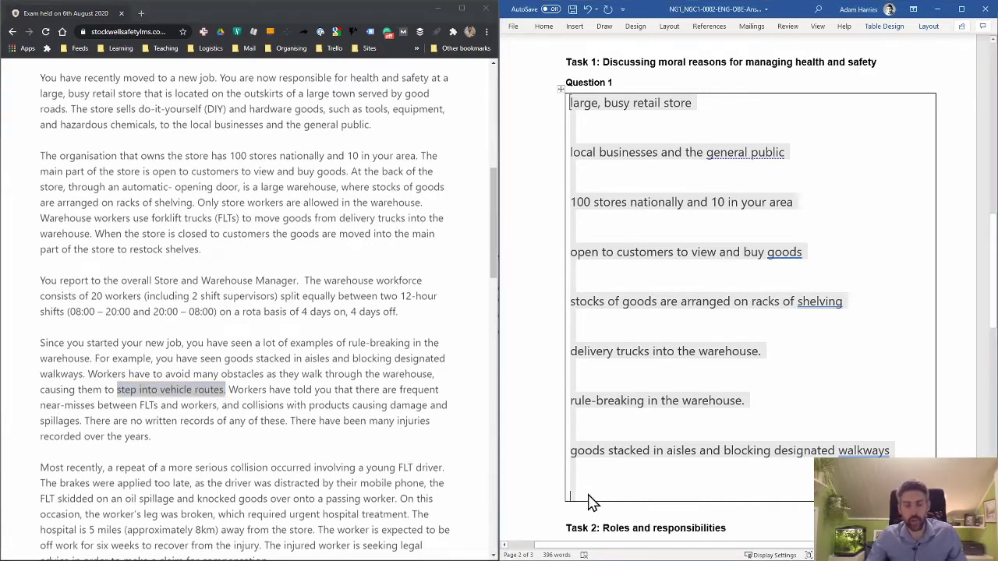
{"action": "type", "text": "step into vehicle routes."}
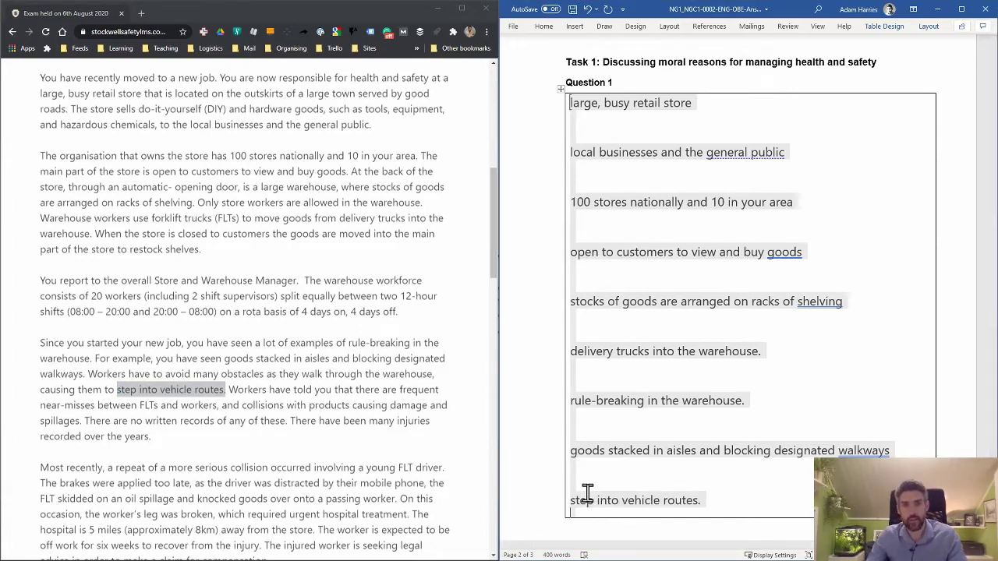
{"action": "key", "text": "Return"}
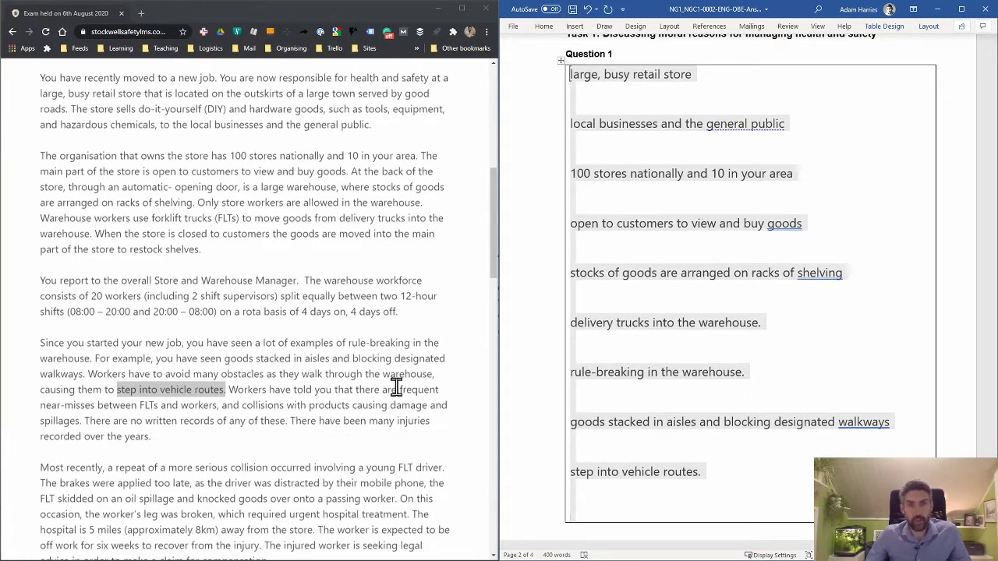
Copy "frequent near-misses" from the scenario to the end of the Question 1 answer, followed by blank lines.
{"action": "left_click_drag", "start_coordinate": [399, 390], "coordinate": [99, 421]}
{"action": "key", "text": "ctrl+c"}
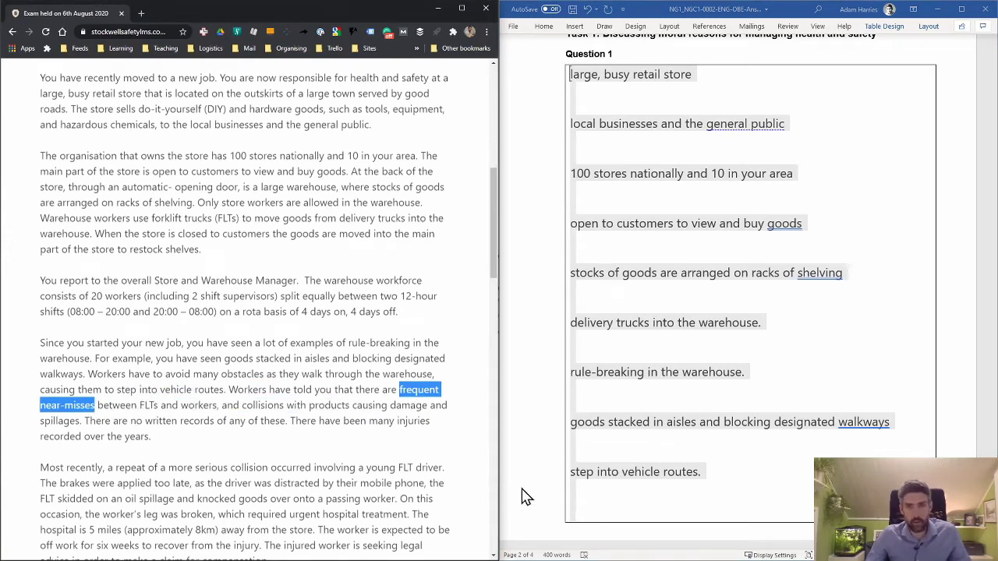
{"action": "left_click", "coordinate": [592, 522]}
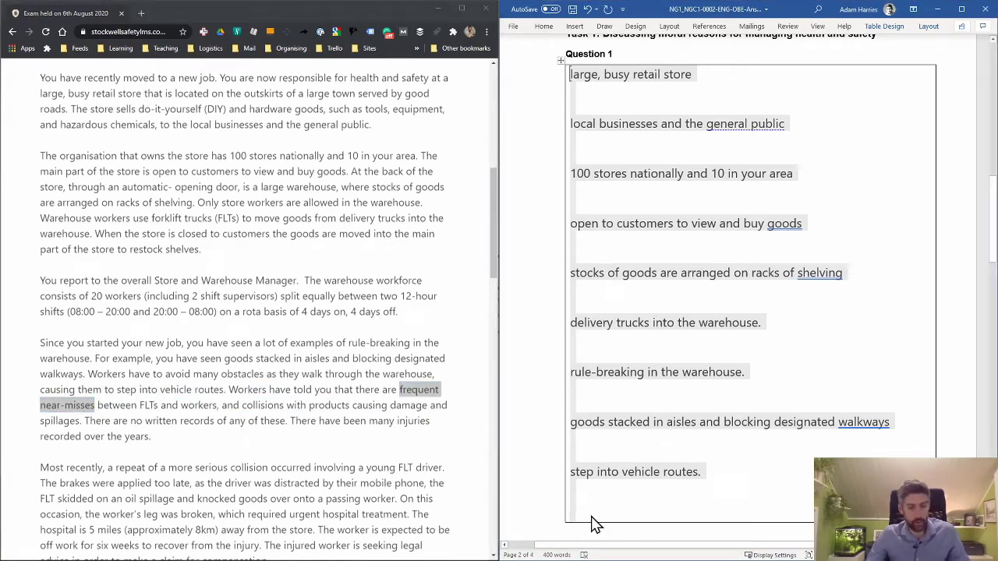
{"action": "key", "text": "ctrl+v"}
{"action": "key", "text": "Return"}
{"action": "key", "text": "Return"}
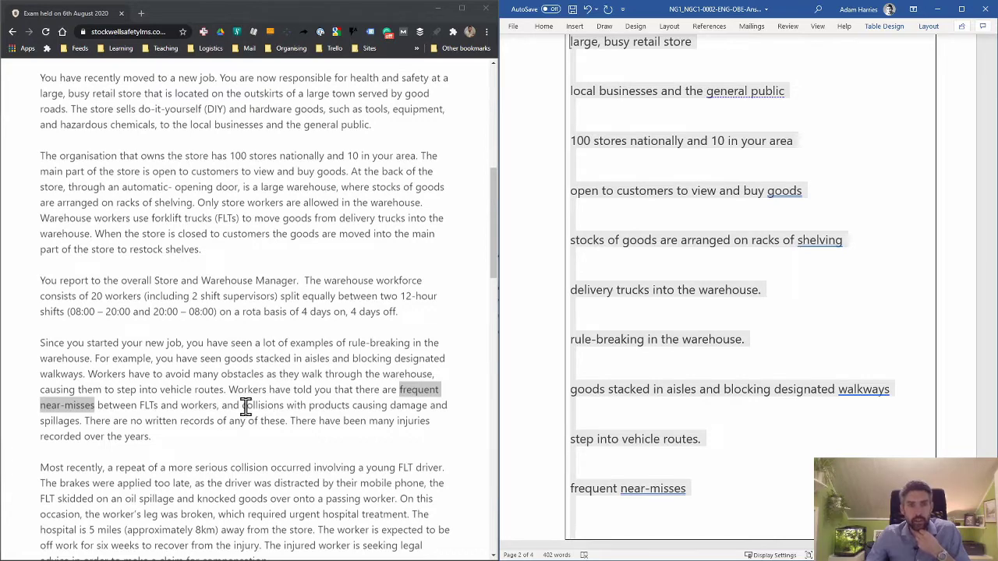
Copy "collisions with products causing damage and spillages." from the scenario into the Question 1 answer, followed by blank lines.
{"action": "left_click_drag", "start_coordinate": [243, 406], "coordinate": [88, 420]}
{"action": "key", "text": "ctrl+c"}
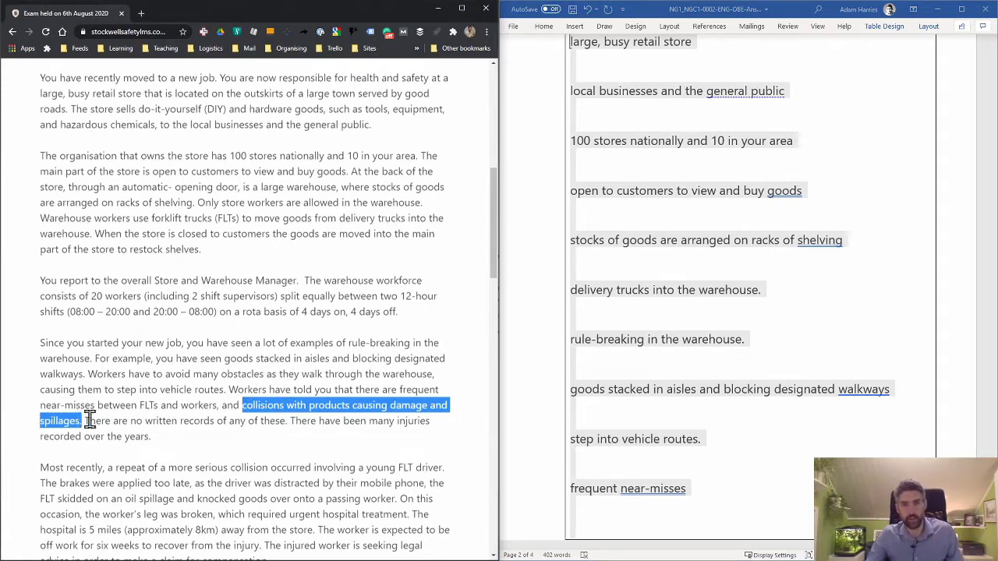
{"action": "left_click", "coordinate": [590, 536]}
{"action": "key", "text": "ctrl+v"}
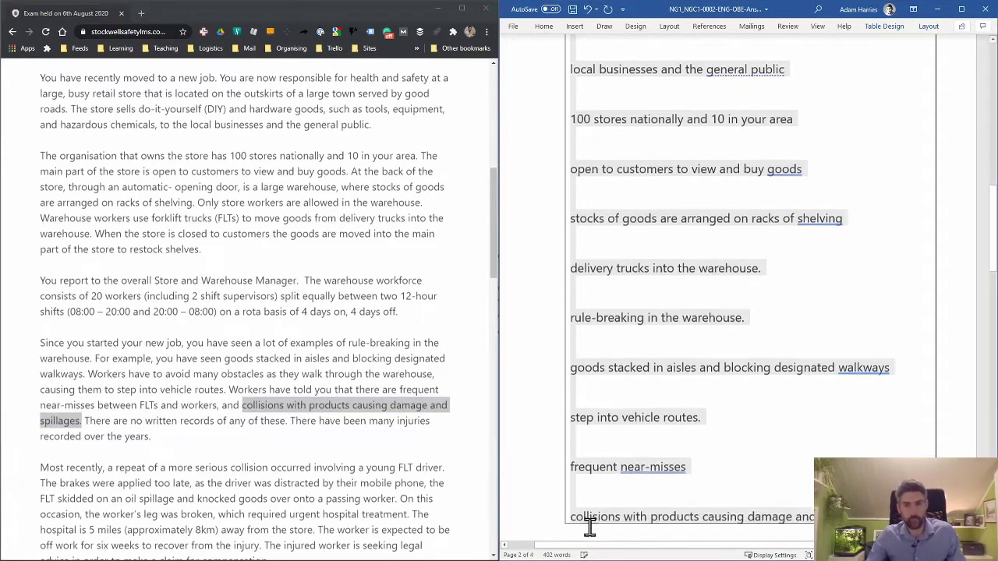
{"action": "key", "text": "Return"}
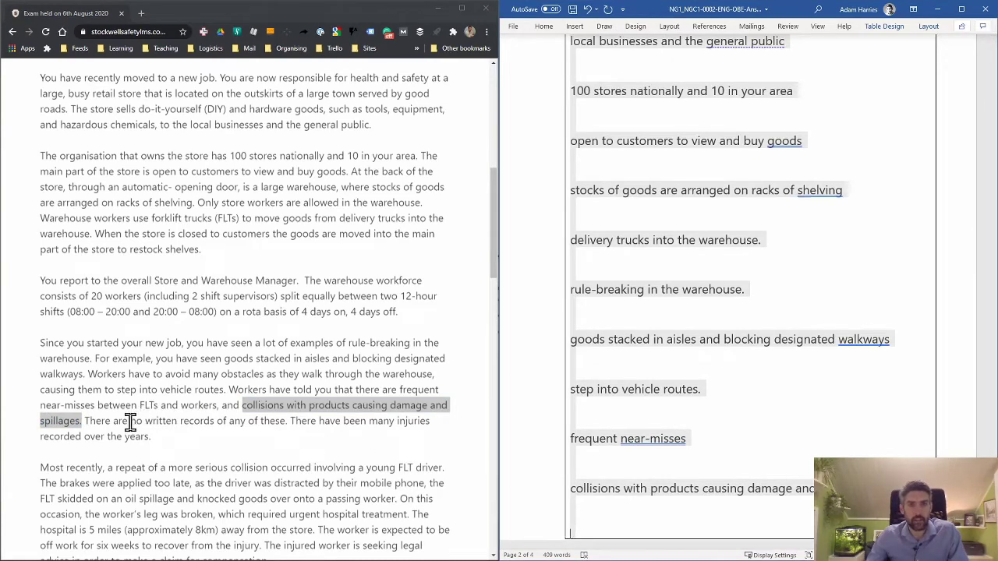
Add the scenario phrase "no written records of any of these." at the end of the Question 1 answer, followed by blank lines.
{"action": "left_click_drag", "start_coordinate": [130, 422], "coordinate": [285, 421]}
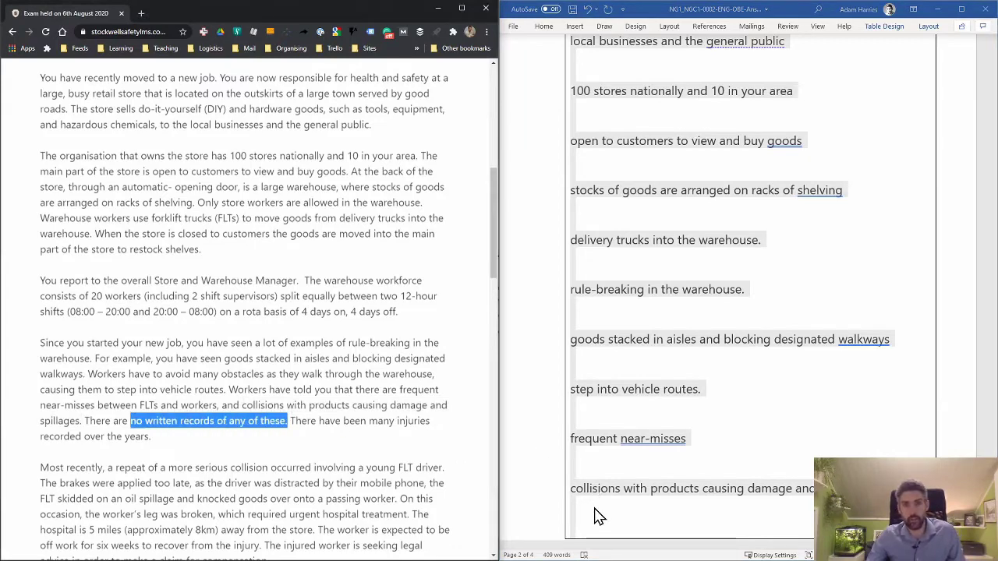
{"action": "scroll", "coordinate": [597, 517], "scroll_direction": "down", "scroll_amount": 3}
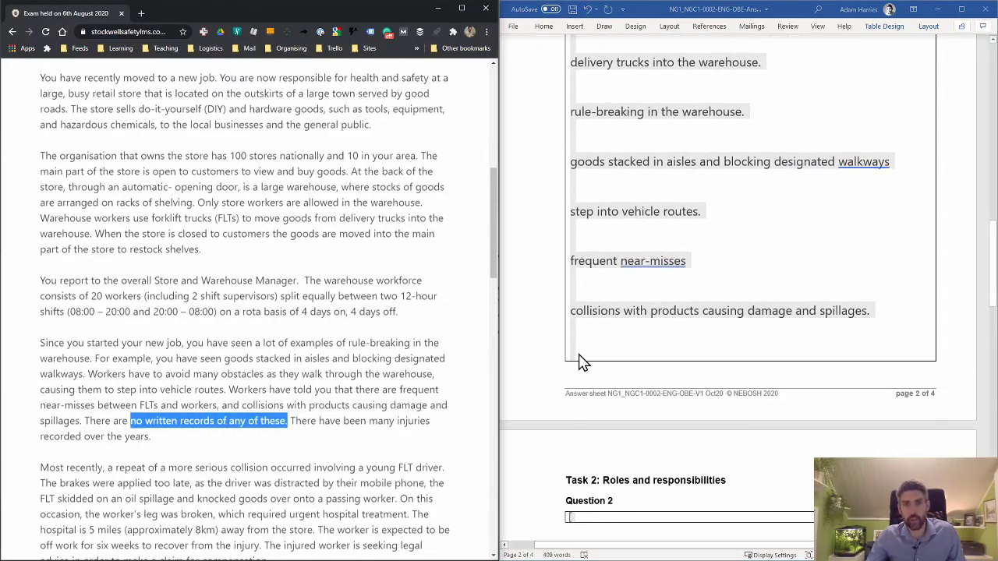
{"action": "left_click", "coordinate": [585, 354]}
{"action": "type", "text": "no written records of any of these."}
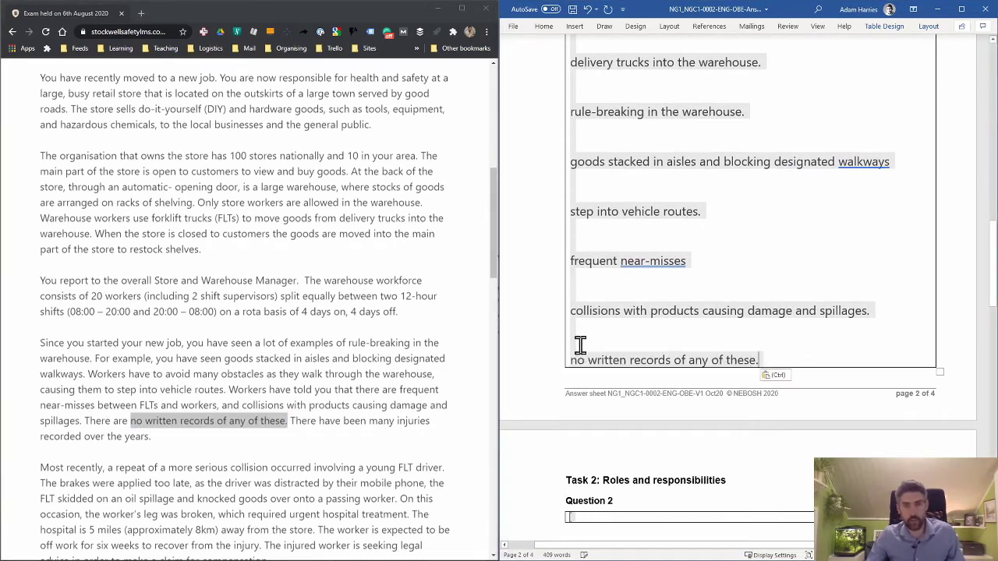
{"action": "key", "text": "Down"}
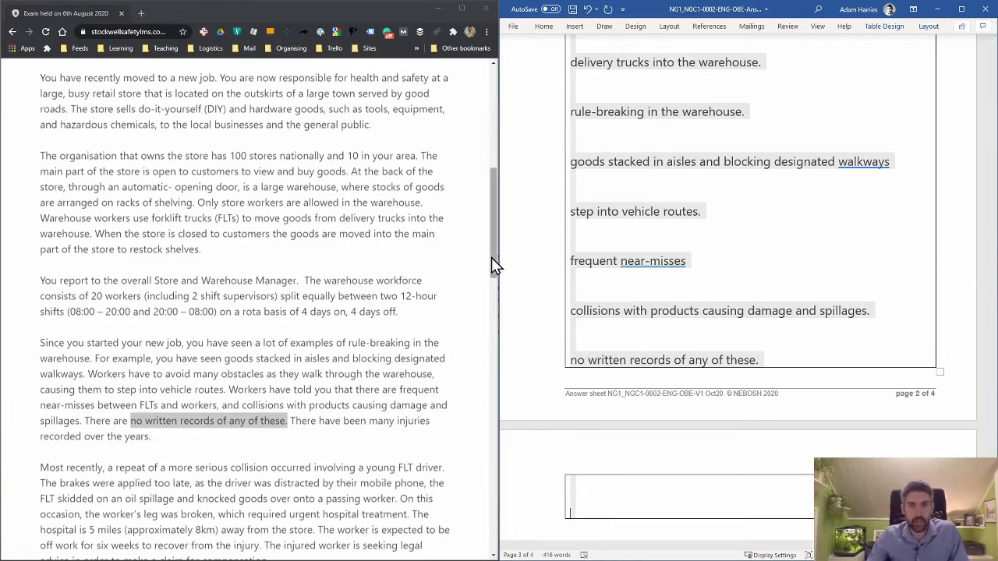
Copy "many injuries recorded over the years." from the scenario into the Question 1 answer, followed by blank lines.
{"action": "left_click_drag", "start_coordinate": [491, 257], "coordinate": [493, 303]}
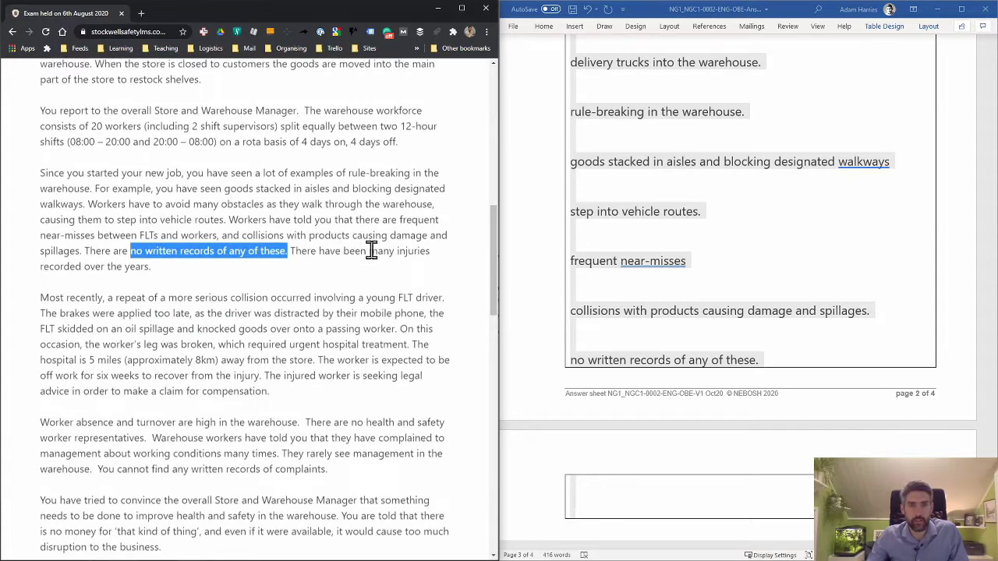
{"action": "left_click_drag", "start_coordinate": [370, 250], "coordinate": [405, 278]}
{"action": "key", "text": "ctrl+c"}
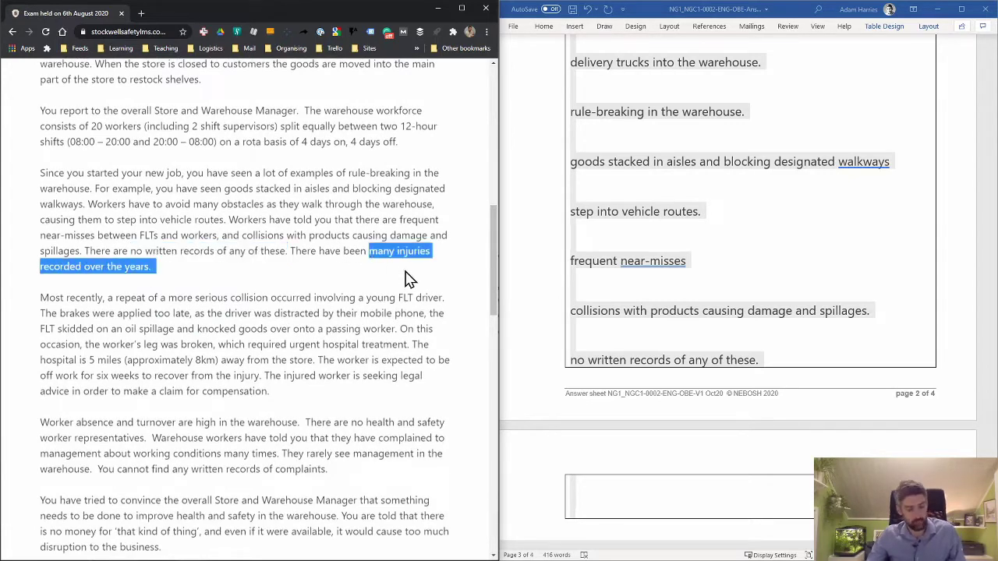
{"action": "left_click", "coordinate": [580, 518]}
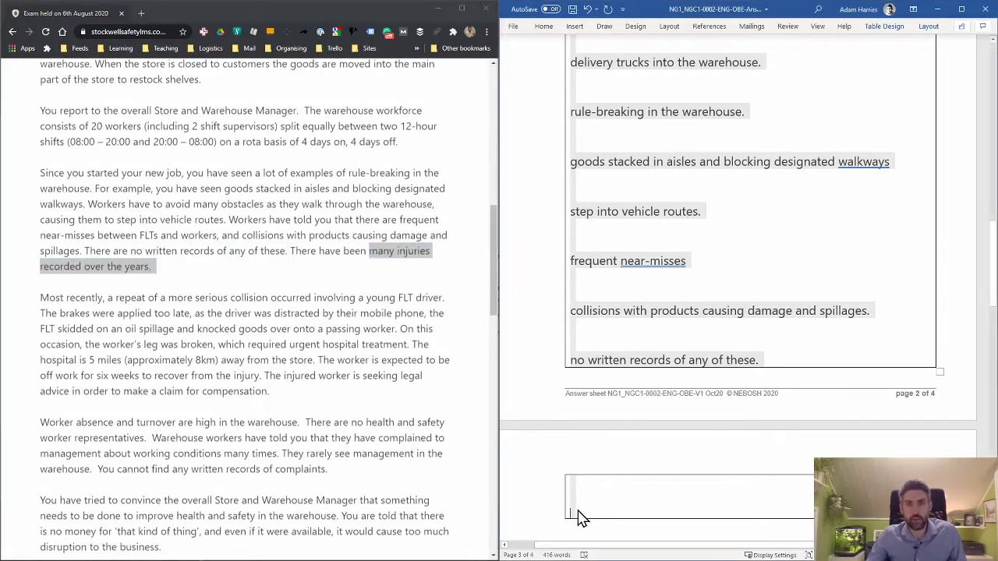
{"action": "key", "text": "ctrl+v"}
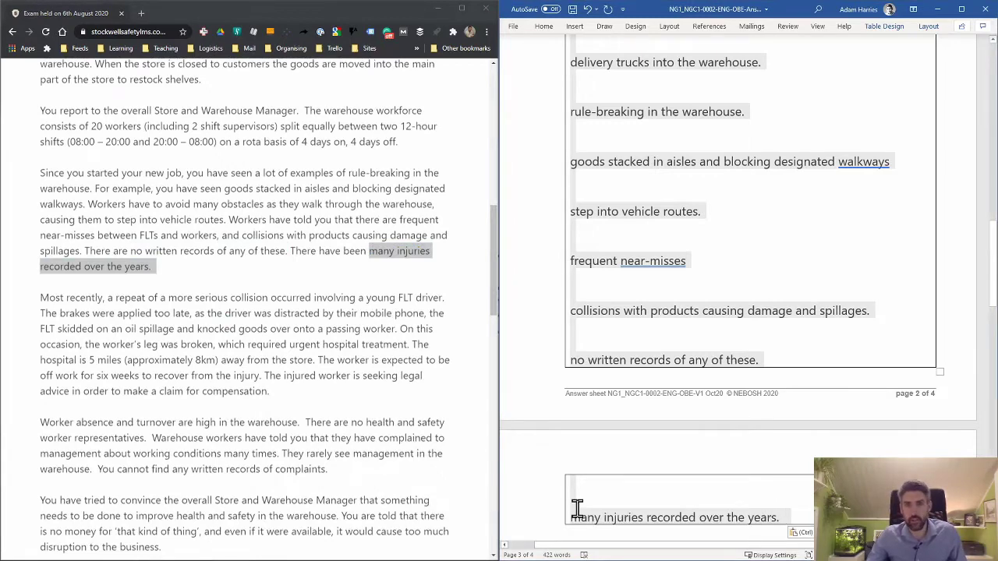
{"action": "scroll", "coordinate": [577, 511], "scroll_direction": "down", "scroll_amount": 1}
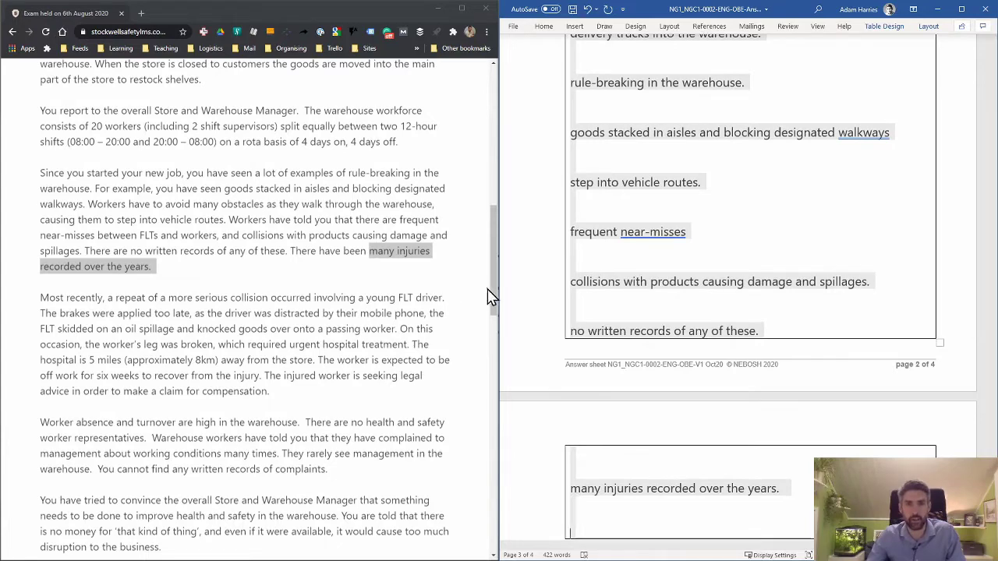
Copy "ore serious collision occurred involving a young FLT driver." from the scenario to the end of the Question 1 answer, followed by blank lines.
{"action": "left_click_drag", "start_coordinate": [499, 301], "coordinate": [498, 320]}
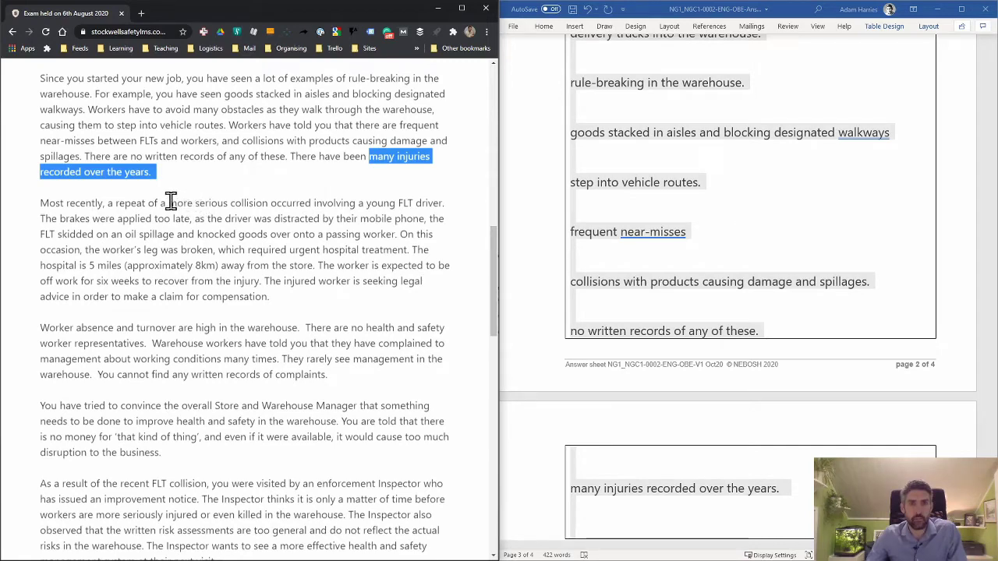
{"action": "left_click_drag", "start_coordinate": [177, 202], "coordinate": [447, 215]}
{"action": "key", "text": "ctrl+c"}
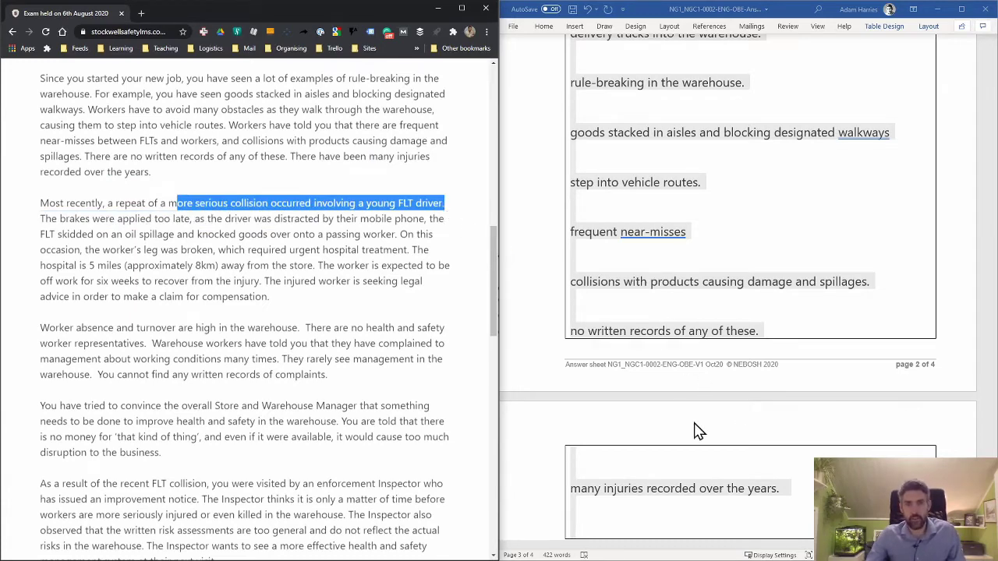
{"action": "scroll", "coordinate": [695, 430], "scroll_direction": "down", "scroll_amount": 2}
{"action": "left_click", "coordinate": [603, 350]}
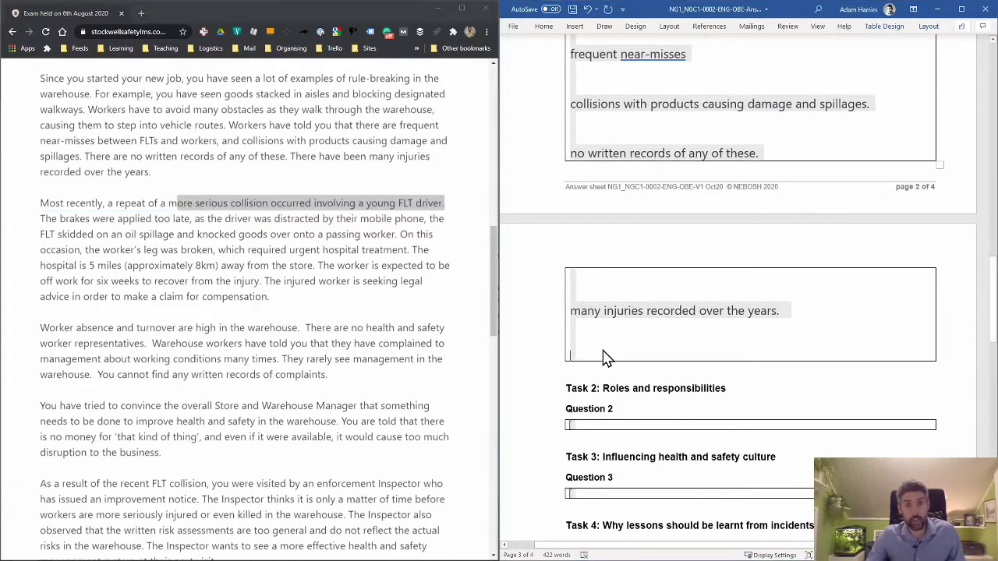
{"action": "key", "text": "ctrl+v"}
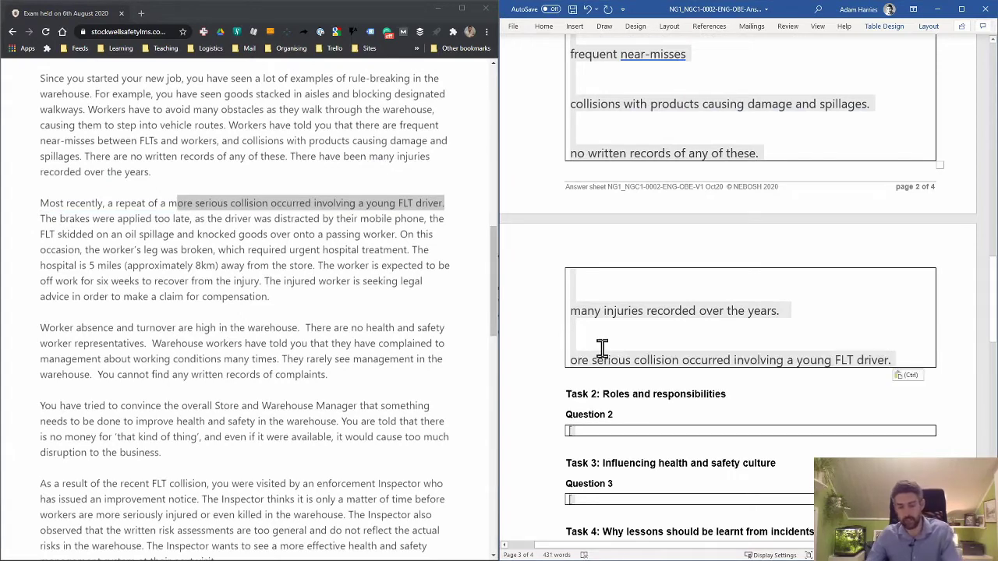
{"action": "key", "text": "Return"}
{"action": "key", "text": "Return"}
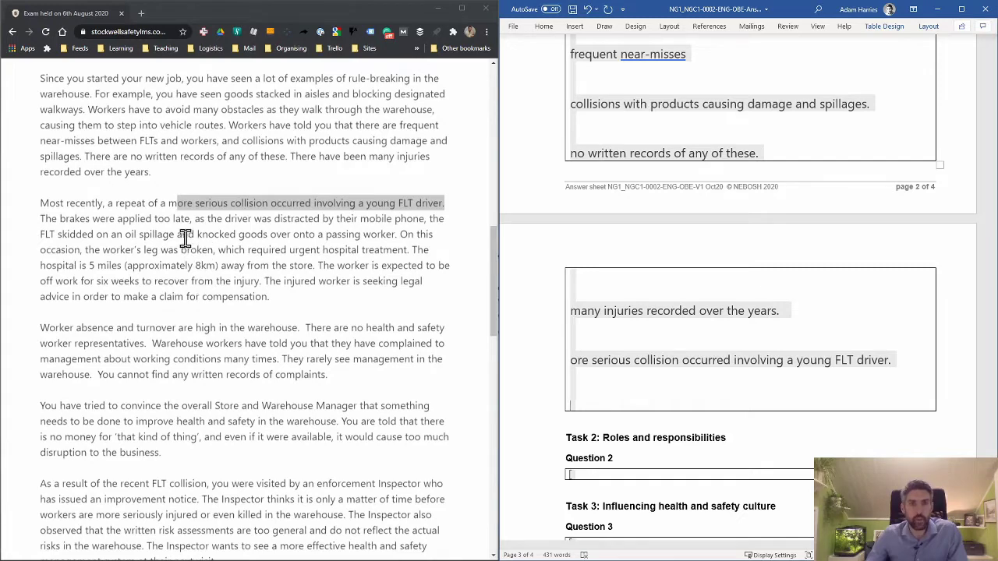
Copy "and knocked goods over" from the scenario into the Question 1 answer, followed by blank lines.
{"action": "left_click_drag", "start_coordinate": [180, 234], "coordinate": [292, 236]}
{"action": "key", "text": "ctrl+c"}
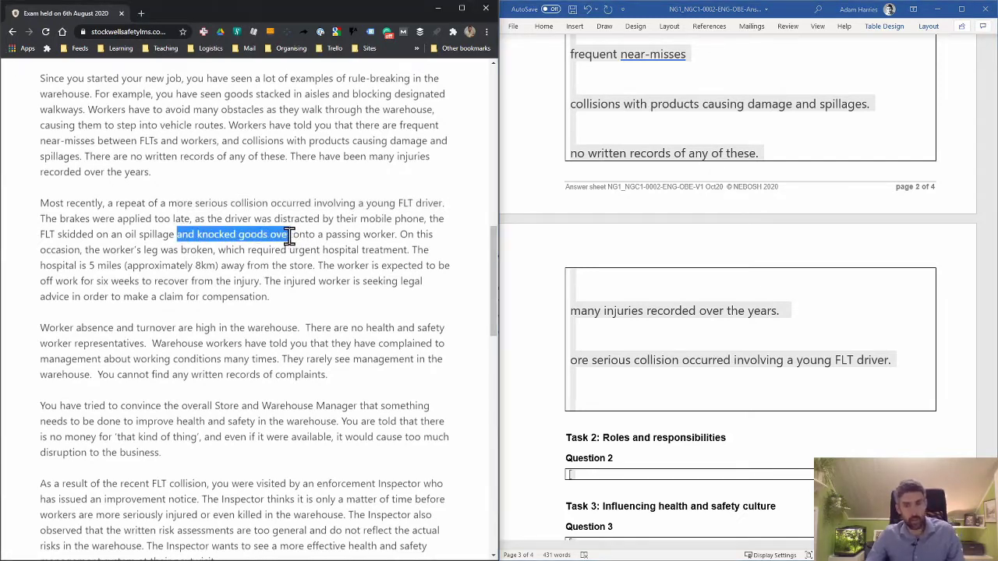
{"action": "left_click", "coordinate": [621, 412]}
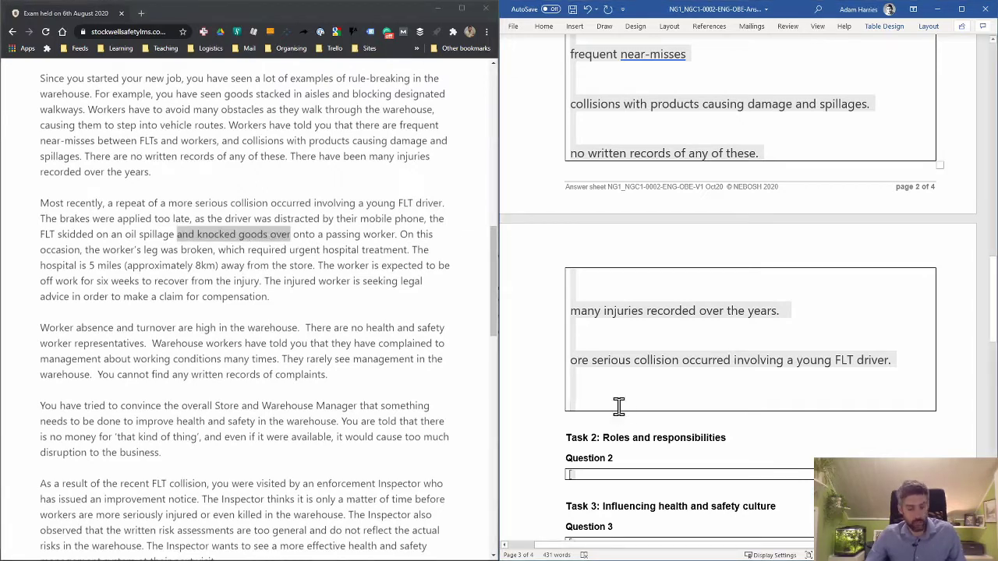
{"action": "key", "text": "ctrl+v"}
{"action": "key", "text": "Return"}
{"action": "key", "text": "Return"}
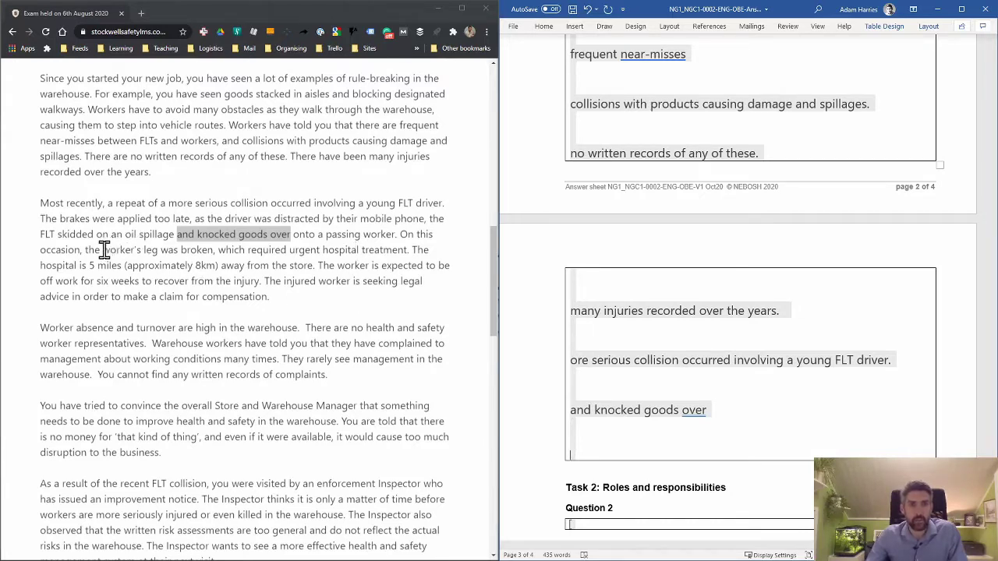
Add the scenario phrase "worker's leg was broken, which required urgent hospital treatment." to the Question 1 answer, followed by blank lines.
{"action": "left_click_drag", "start_coordinate": [103, 249], "coordinate": [412, 253]}
{"action": "key", "text": "ctrl+c"}
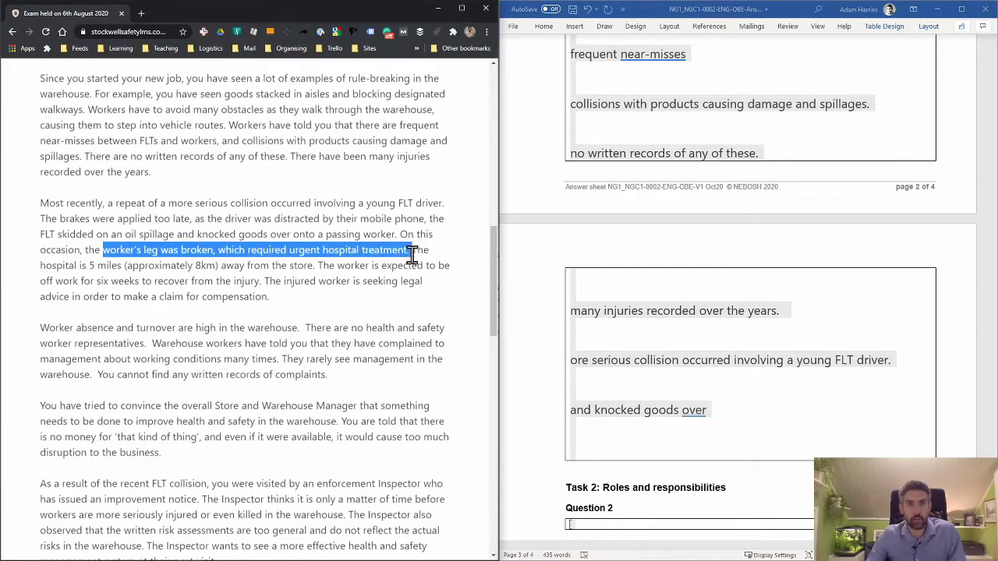
{"action": "left_click", "coordinate": [599, 449]}
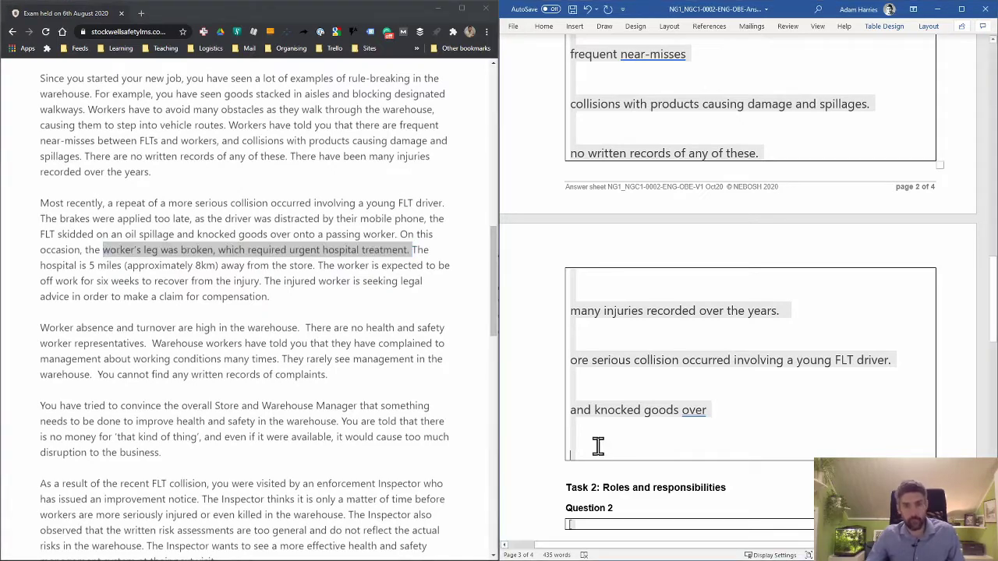
{"action": "key", "text": "ctrl+v"}
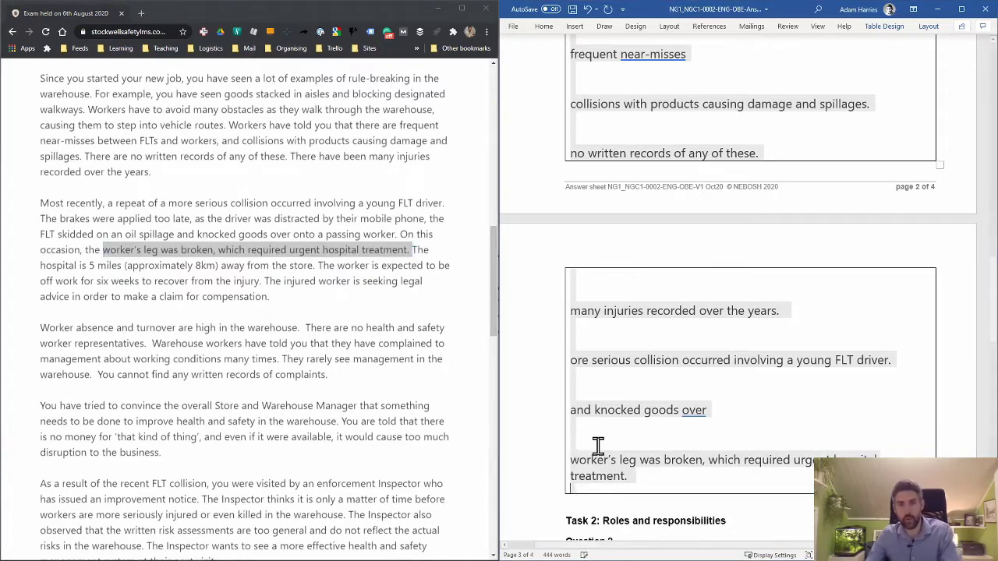
{"action": "key", "text": "Return"}
{"action": "key", "text": "Return"}
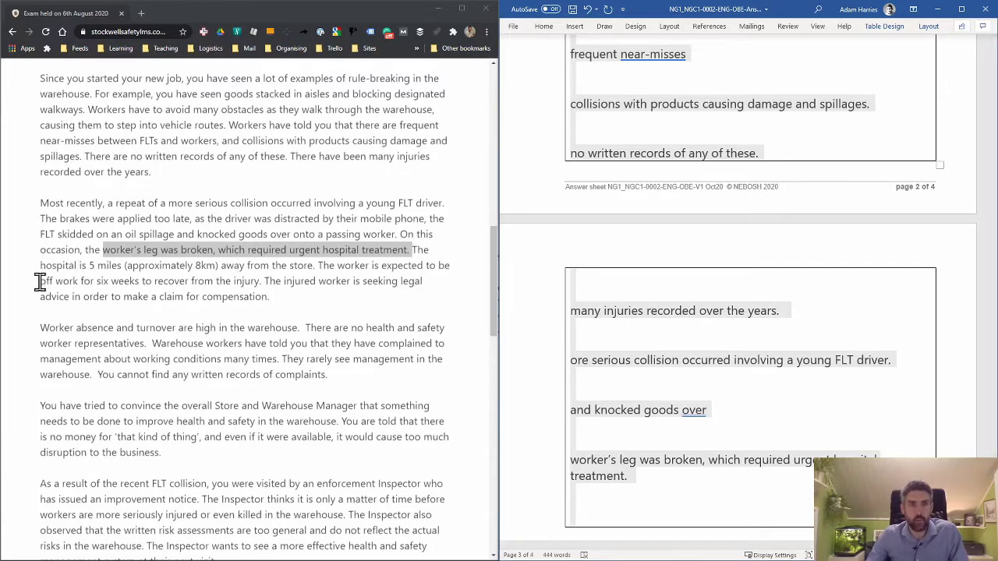
Copy "off work for six weeks" from the scenario to the end of the Question 1 answer, followed by blank lines.
{"action": "left_click_drag", "start_coordinate": [39, 281], "coordinate": [138, 287]}
{"action": "key", "text": "ctrl+c"}
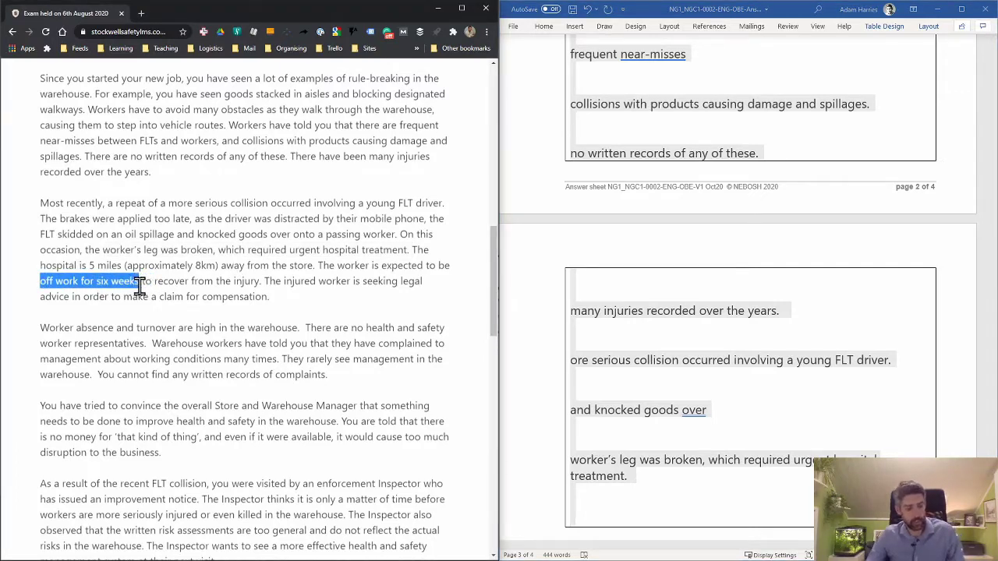
{"action": "left_click", "coordinate": [596, 526]}
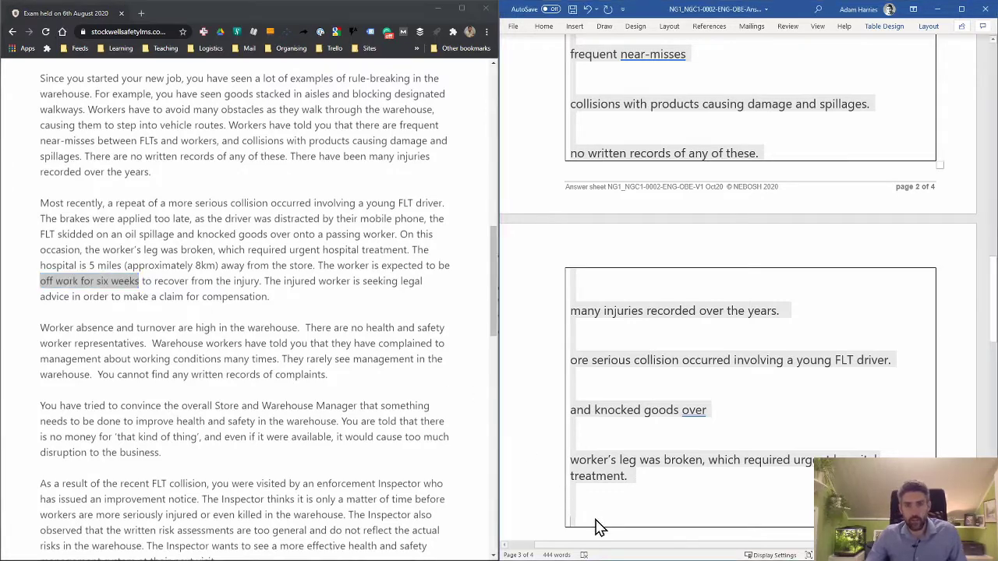
{"action": "key", "text": "ctrl+v"}
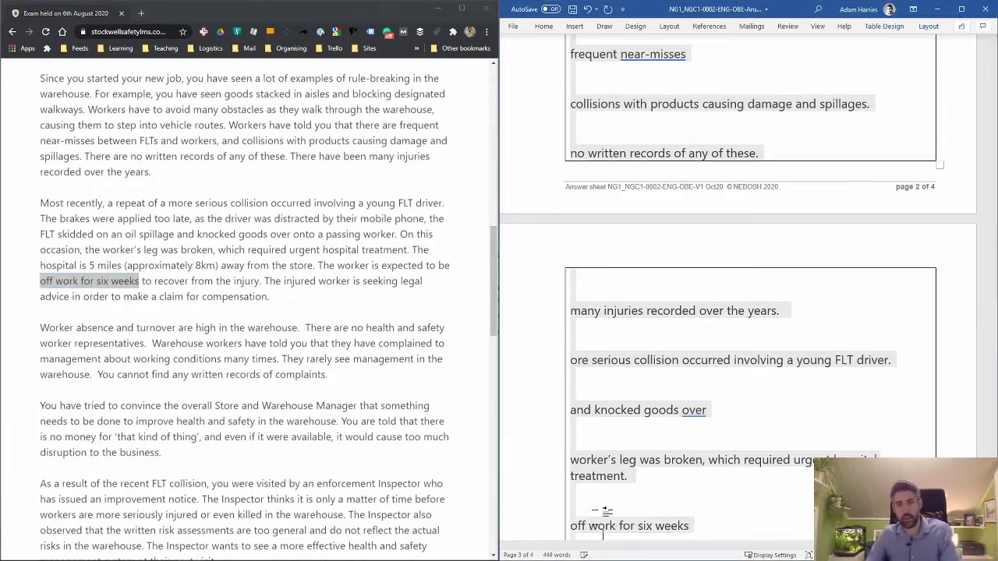
{"action": "key", "text": "Return"}
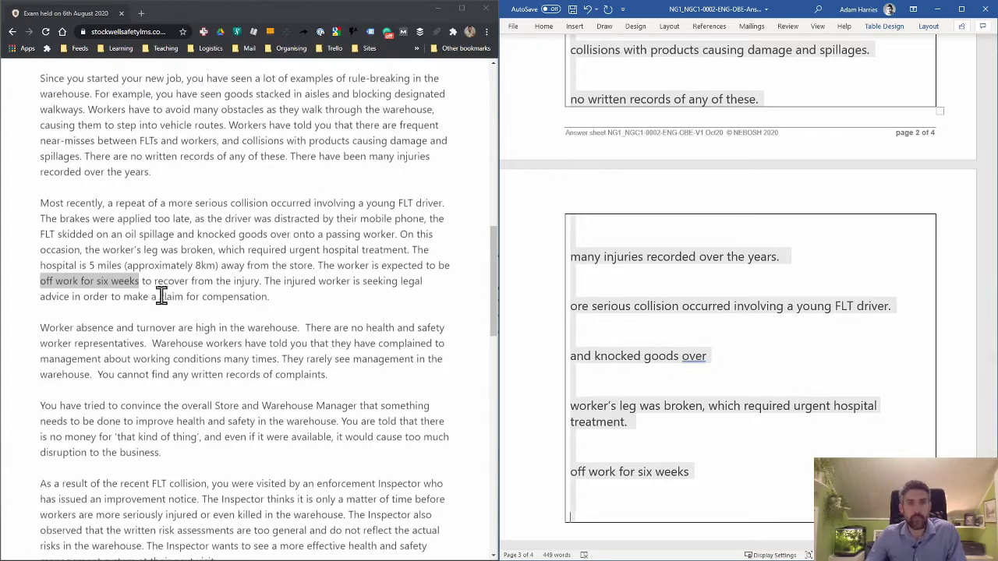
Copy "claim for compensation." from the scenario into the Question 1 answer, followed by blank lines.
{"action": "left_click_drag", "start_coordinate": [159, 297], "coordinate": [282, 311]}
{"action": "key", "text": "ctrl+c"}
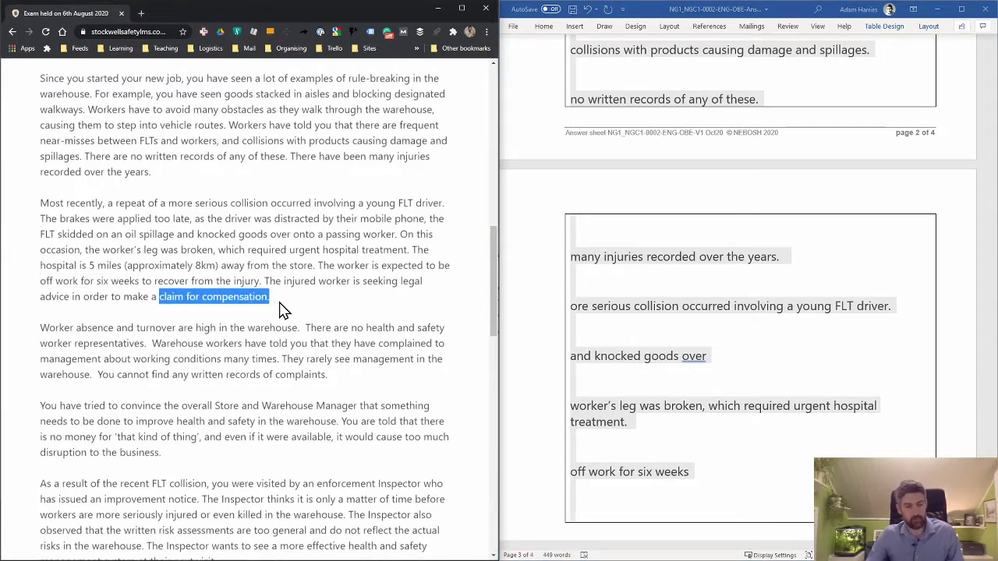
{"action": "left_click", "coordinate": [592, 512]}
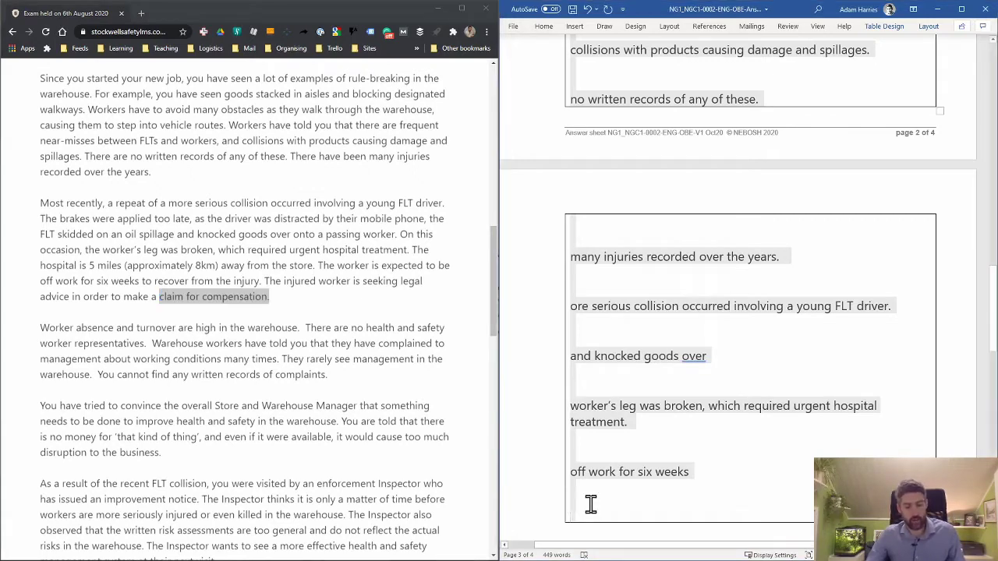
{"action": "key", "text": "ctrl+v"}
{"action": "scroll", "coordinate": [591, 506], "scroll_direction": "down", "scroll_amount": 2}
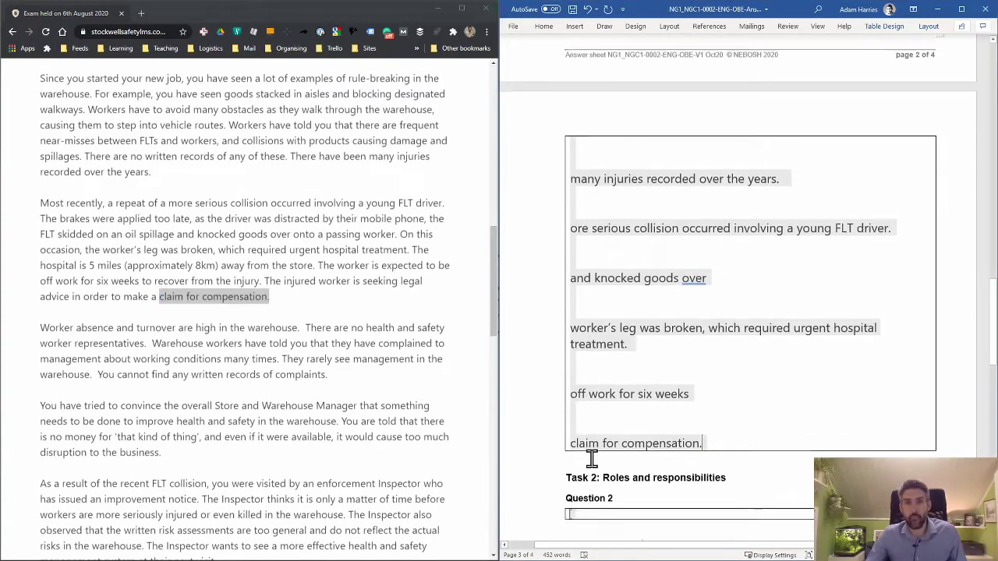
{"action": "left_click", "coordinate": [590, 464]}
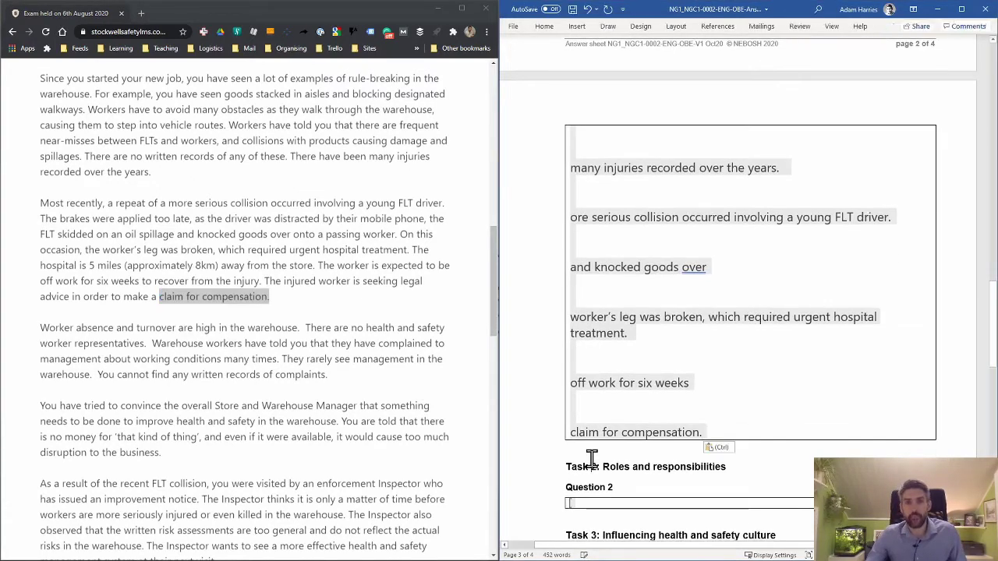
{"action": "left_click", "coordinate": [735, 425]}
{"action": "key", "text": "Return"}
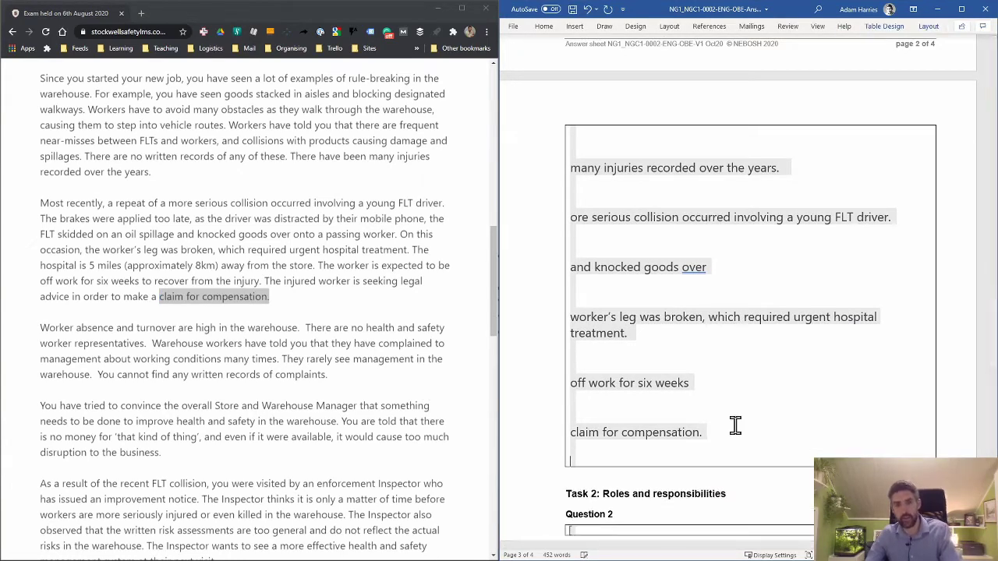
{"action": "key", "text": "Return"}
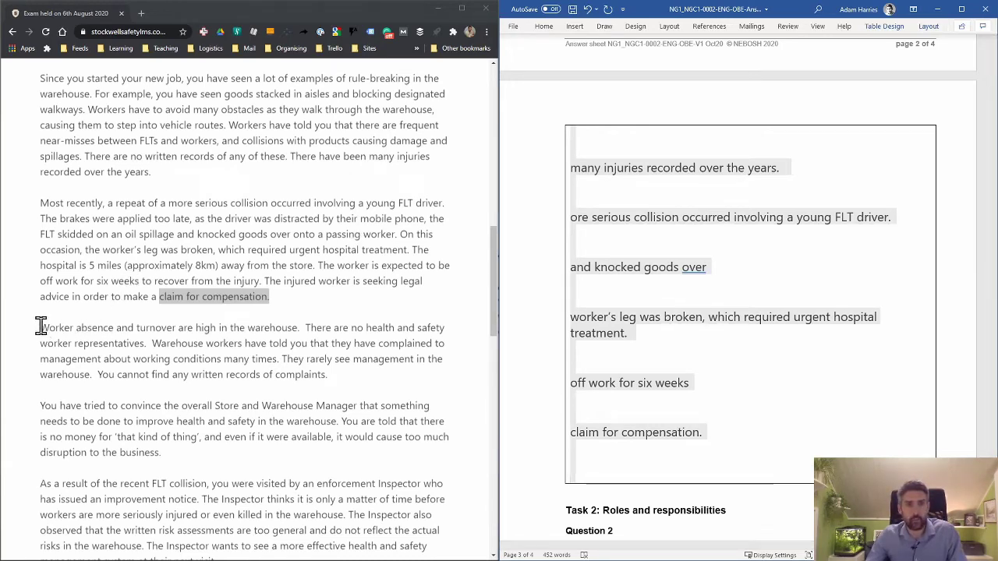
Add the scenario phrase "Worker absence and turnover are high" at the end of the Question 1 answer, followed by blank lines.
{"action": "left_click_drag", "start_coordinate": [40, 326], "coordinate": [217, 328]}
{"action": "key", "text": "ctrl+c"}
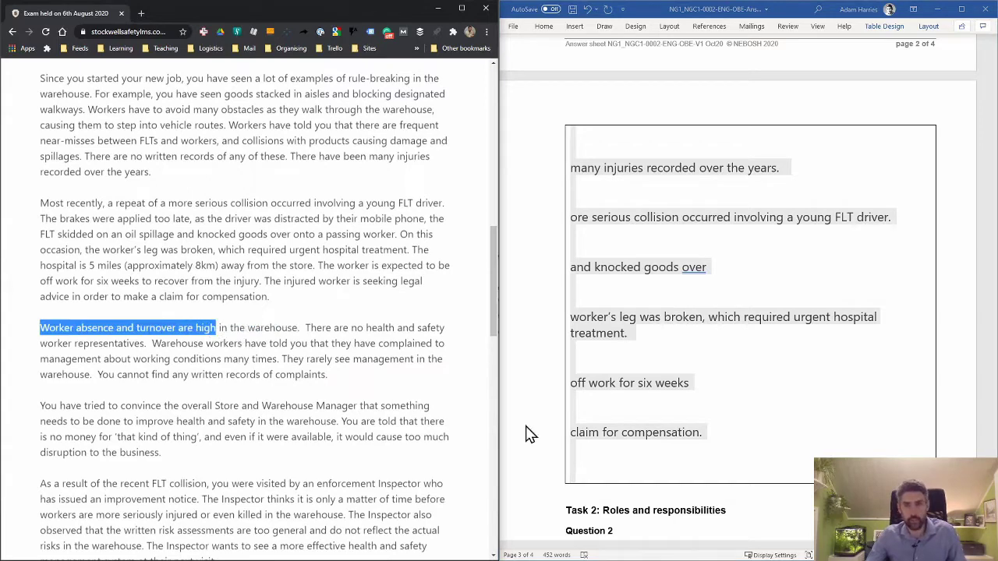
{"action": "left_click", "coordinate": [598, 482]}
{"action": "key", "text": "ctrl+v"}
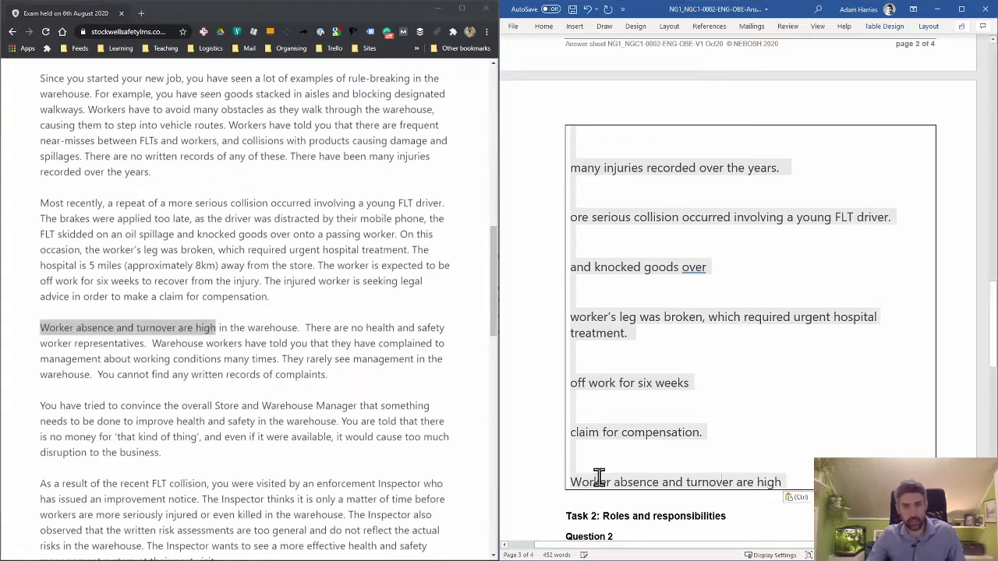
{"action": "key", "text": "Return"}
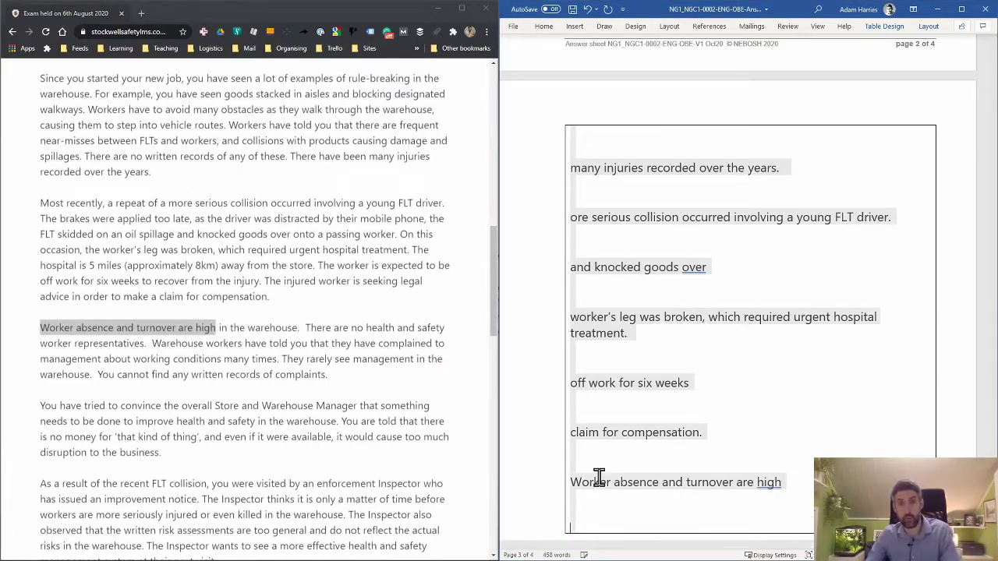
{"action": "scroll", "coordinate": [599, 477], "scroll_direction": "down", "scroll_amount": 2}
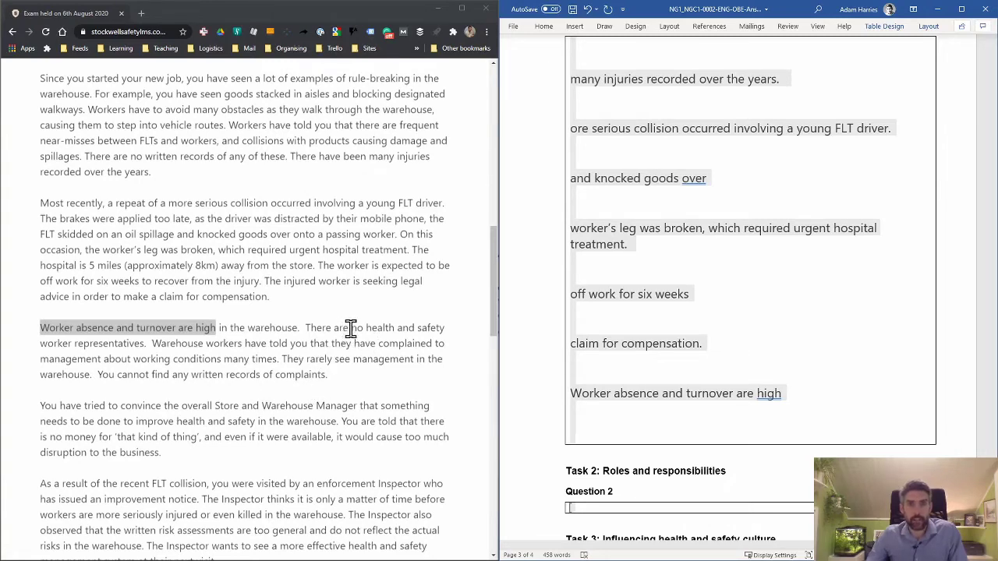
Copy "no health and safety worker representatives." from the scenario into the Question 1 answer, followed by blank lines.
{"action": "left_click_drag", "start_coordinate": [355, 328], "coordinate": [146, 343]}
{"action": "key", "text": "ctrl+c"}
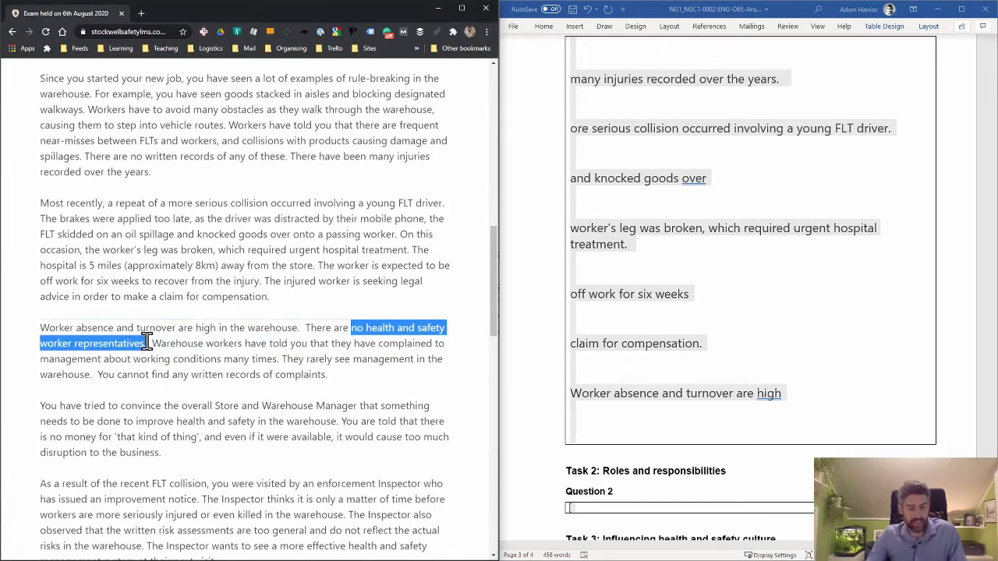
{"action": "left_click", "coordinate": [584, 438]}
{"action": "key", "text": "ctrl+v"}
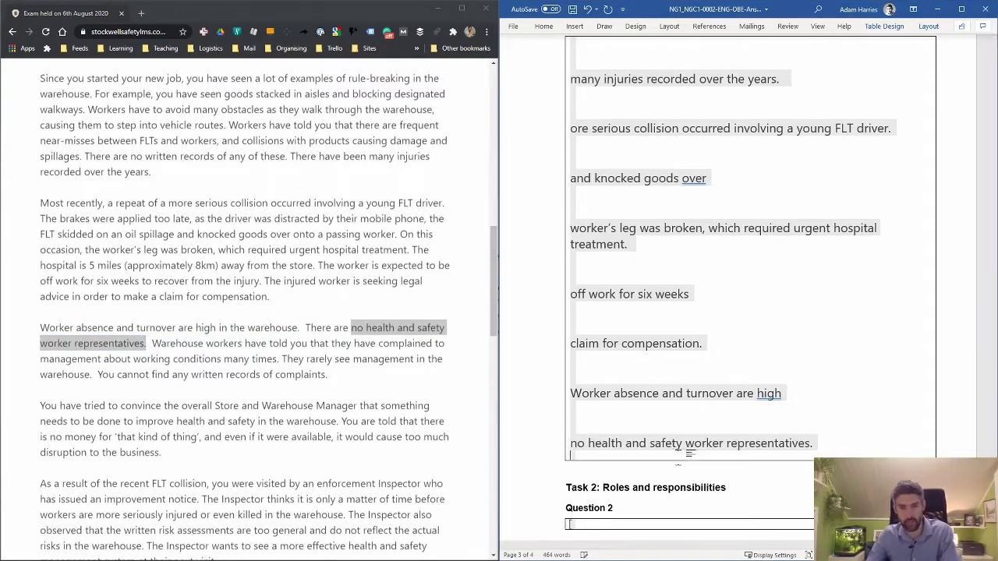
{"action": "key", "text": "Return"}
{"action": "key", "text": "Return"}
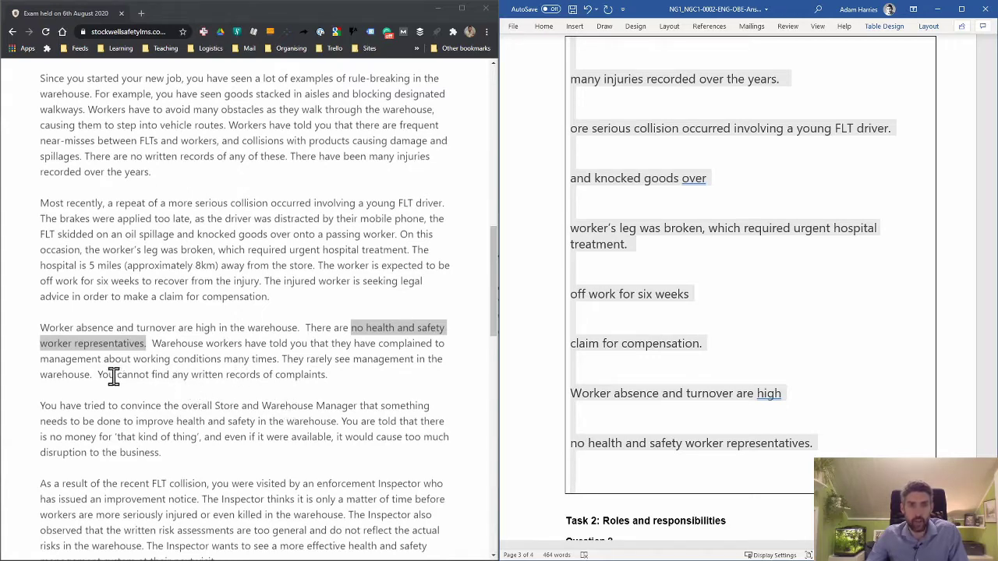
Copy "cannot find any written records of complaints." from the scenario to the end of the Question 1 answer, followed by blank lines.
{"action": "left_click_drag", "start_coordinate": [116, 376], "coordinate": [335, 378]}
{"action": "key", "text": "ctrl+c"}
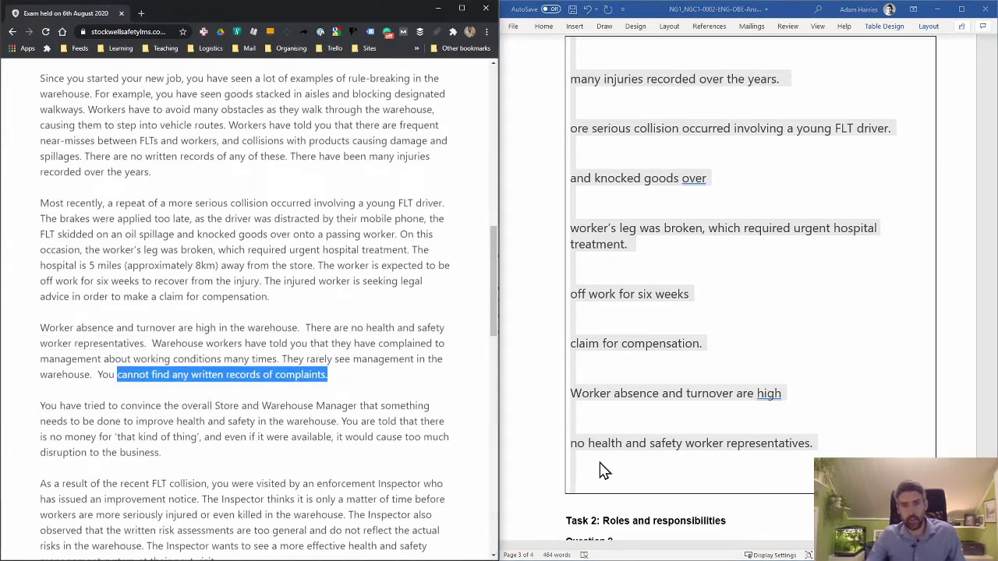
{"action": "left_click", "coordinate": [612, 488]}
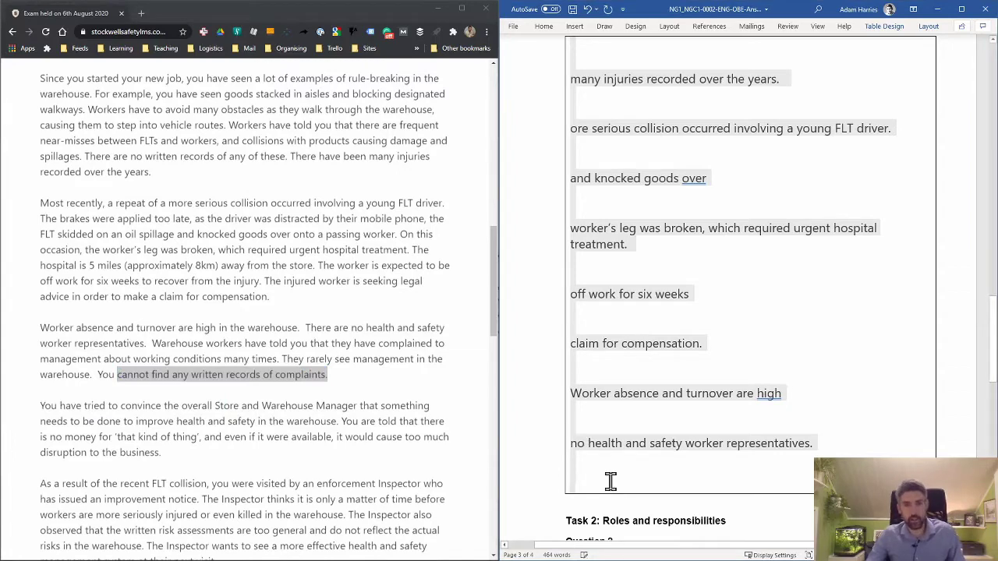
{"action": "key", "text": "ctrl+v"}
{"action": "key", "text": "Return"}
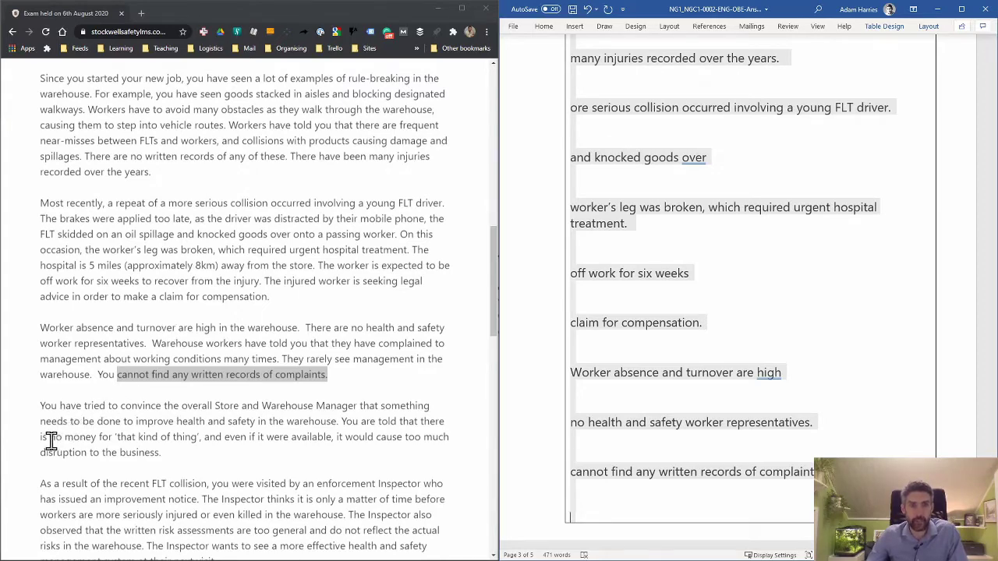
Copy "no money for 'that kind of thing', and even if it were available, it would cause too much disruption to the business." into Question 1, adding blank lines.
{"action": "left_click_drag", "start_coordinate": [51, 438], "coordinate": [203, 441]}
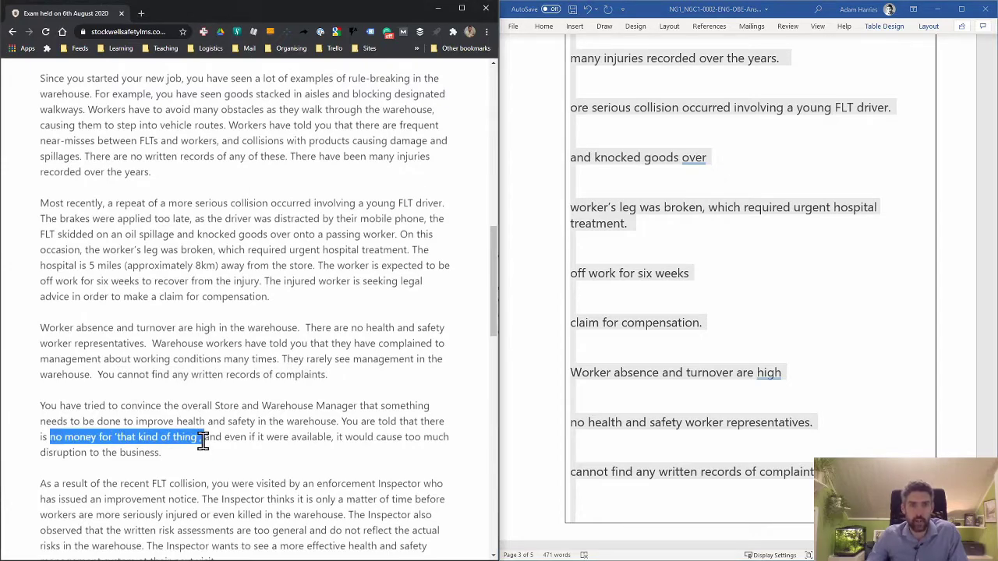
{"action": "left_click_drag", "start_coordinate": [203, 441], "coordinate": [201, 466]}
{"action": "key", "text": "ctrl+c"}
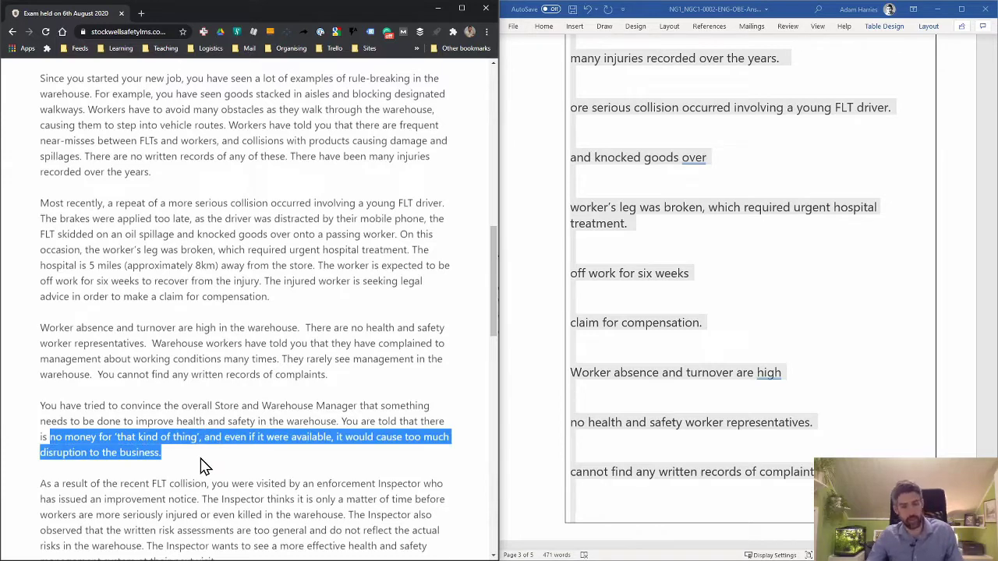
{"action": "left_click", "coordinate": [578, 521]}
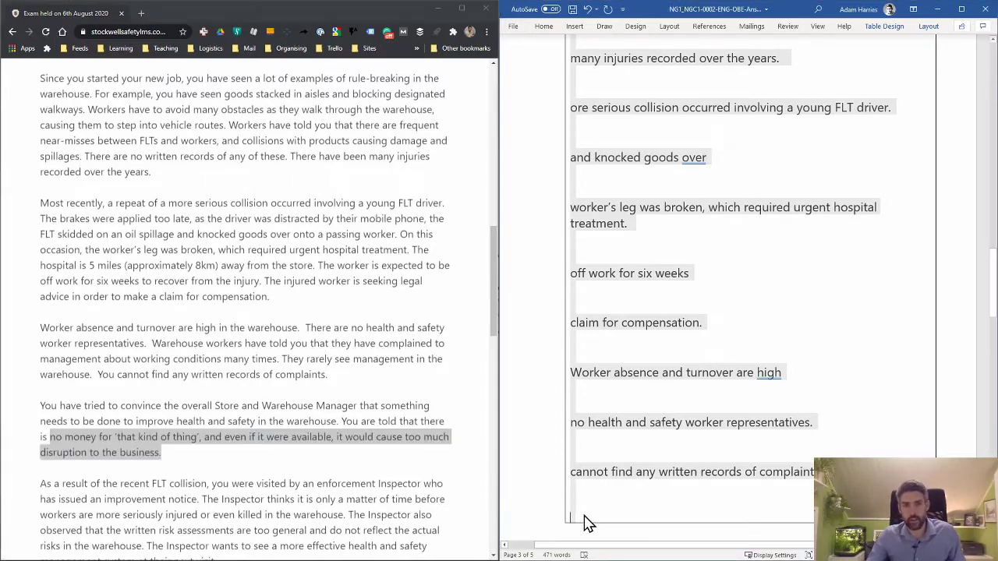
{"action": "key", "text": "ctrl+v"}
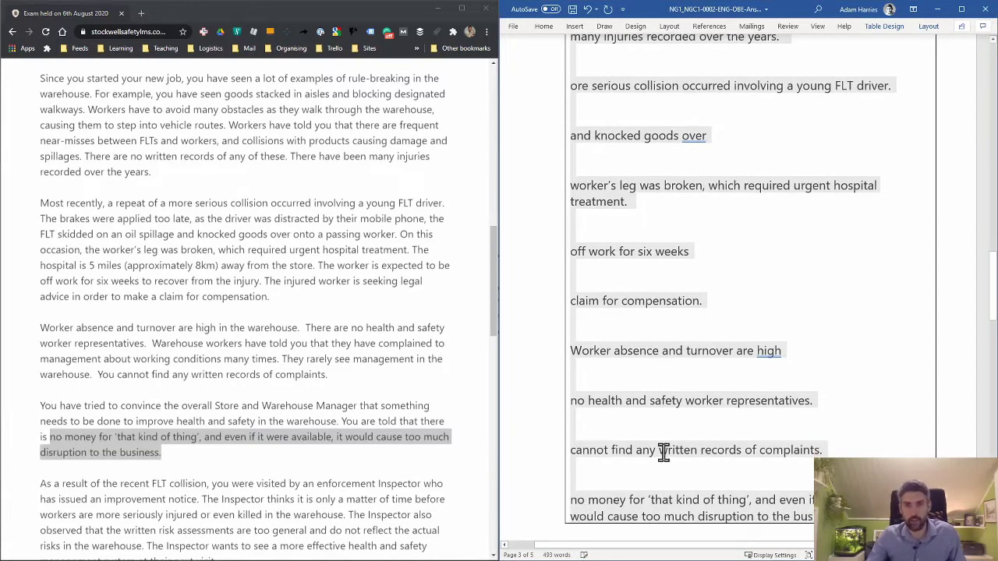
{"action": "scroll", "coordinate": [663, 460], "scroll_direction": "down", "scroll_amount": 3}
{"action": "scroll", "coordinate": [663, 461], "scroll_direction": "down", "scroll_amount": 1}
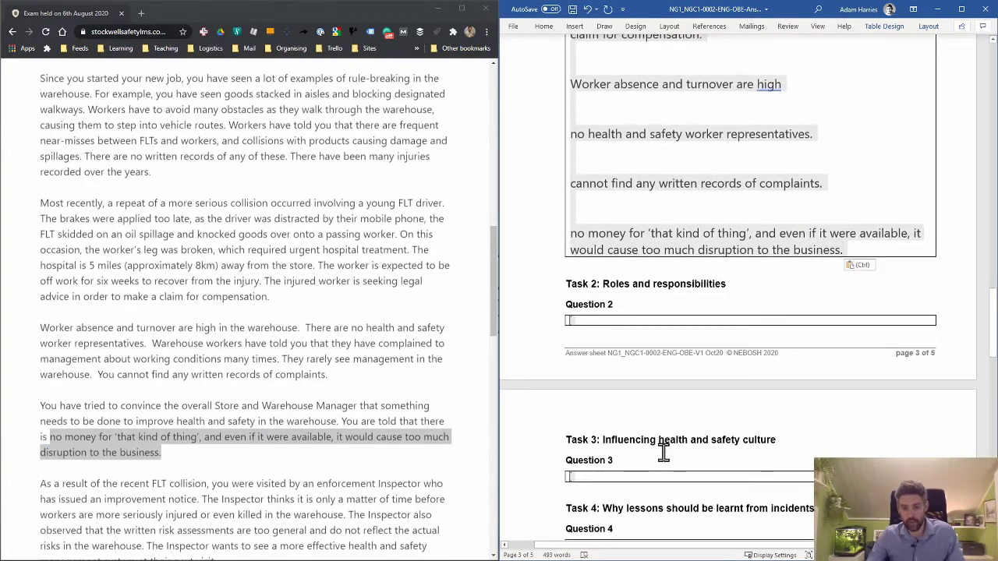
{"action": "key", "text": "Return"}
{"action": "key", "text": "Return"}
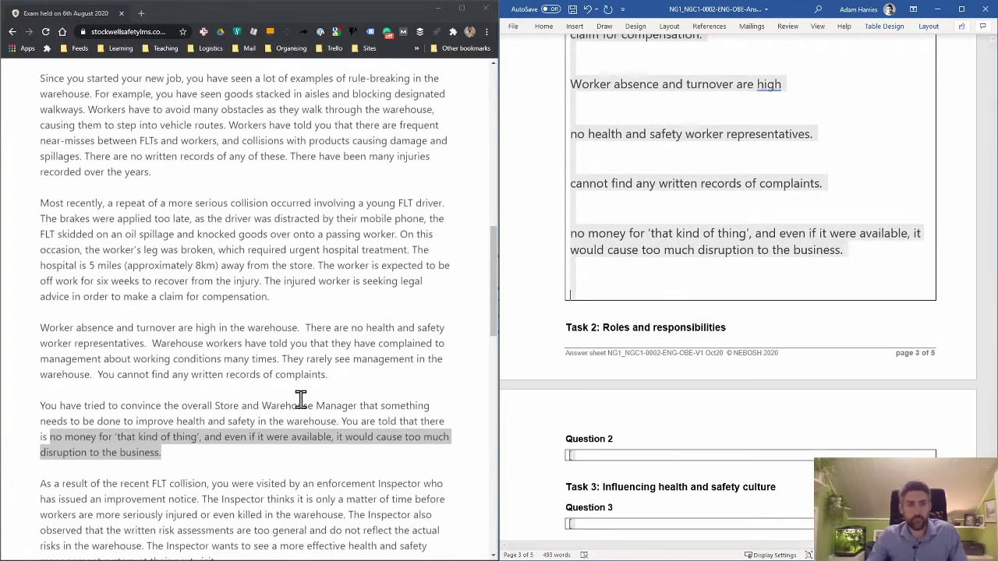
Copy "enforcement Inspector who has issued an improvement notice" from the scenario to the end of the Question 1 answer, followed by blank lines.
{"action": "scroll", "coordinate": [301, 399], "scroll_direction": "down", "scroll_amount": 4}
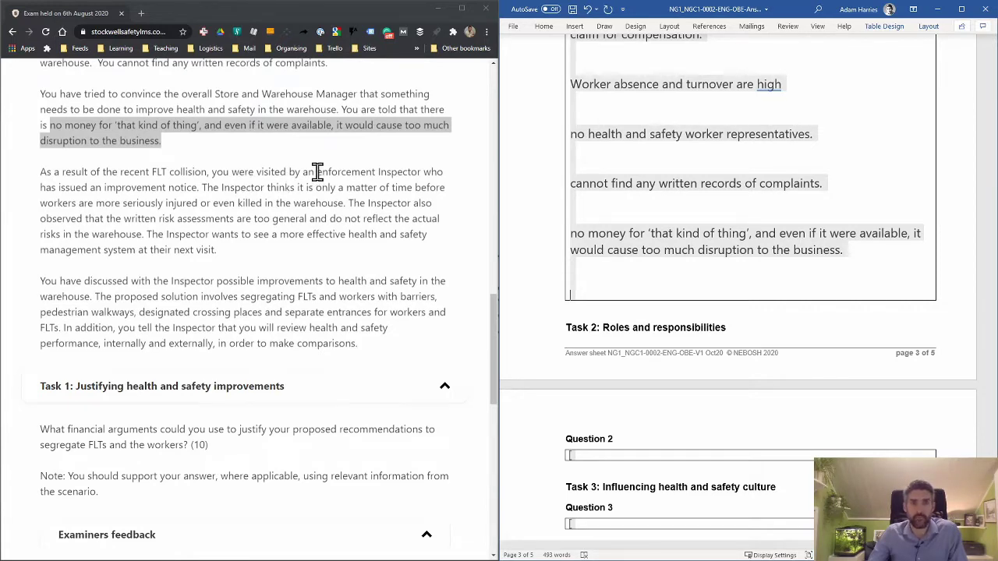
{"action": "left_click_drag", "start_coordinate": [317, 171], "coordinate": [198, 188]}
{"action": "key", "text": "ctrl+c"}
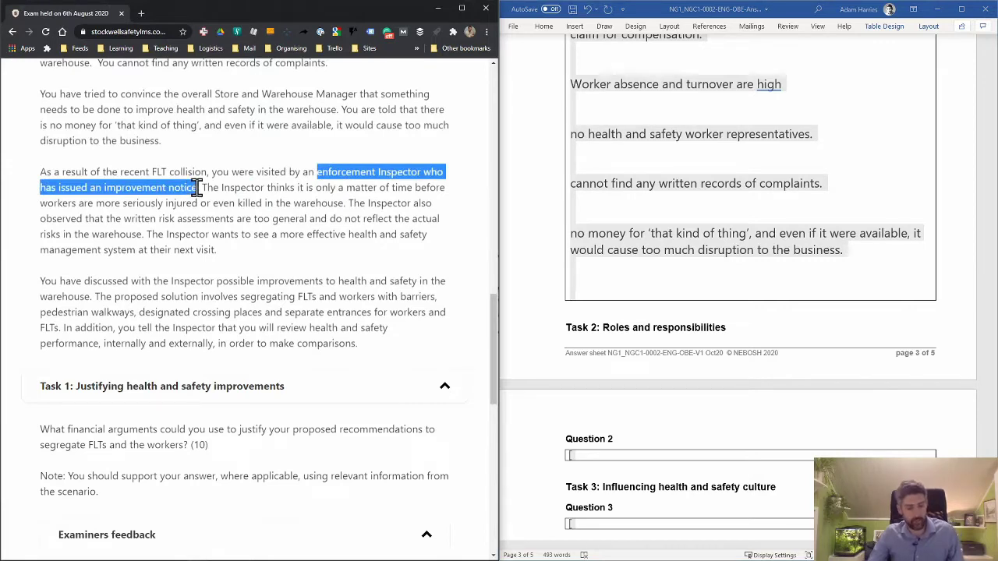
{"action": "left_click", "coordinate": [584, 296]}
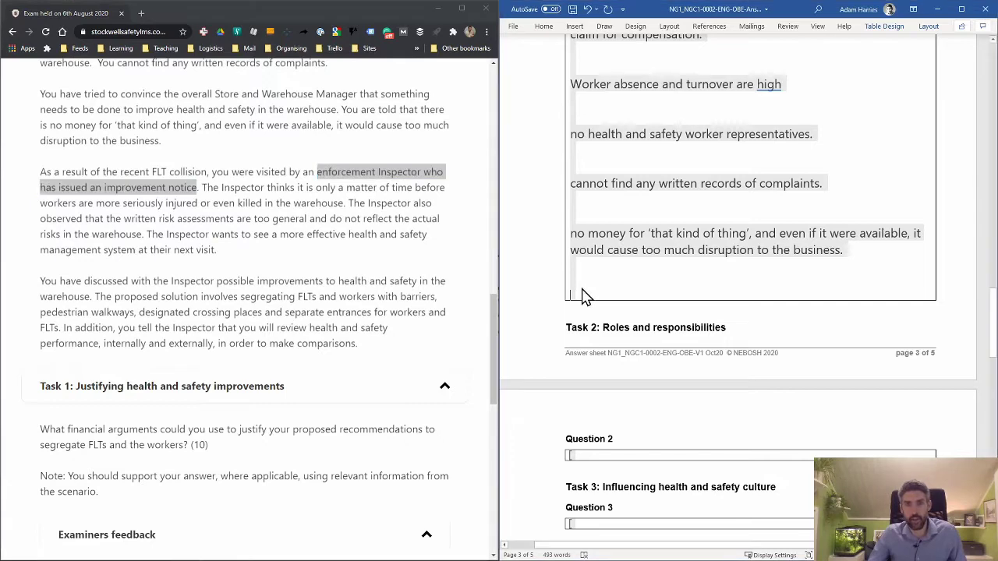
{"action": "key", "text": "ctrl+v"}
{"action": "key", "text": "Return"}
{"action": "key", "text": "Return"}
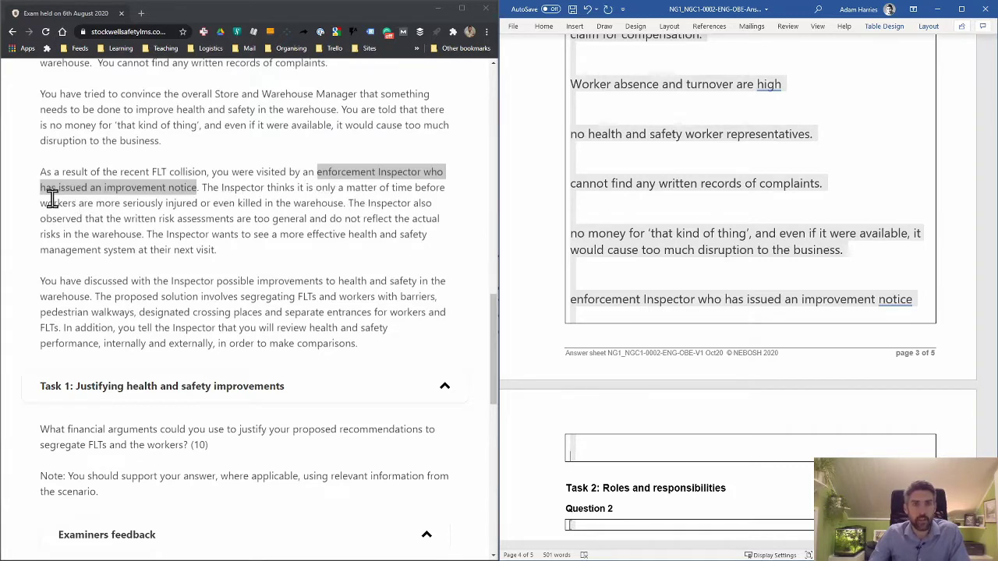
Copy "workers are more seriously injured or even killed in the warehouse." from the scenario into the Question 1 answer, followed by blank lines.
{"action": "left_click_drag", "start_coordinate": [40, 203], "coordinate": [345, 203]}
{"action": "key", "text": "ctrl+c"}
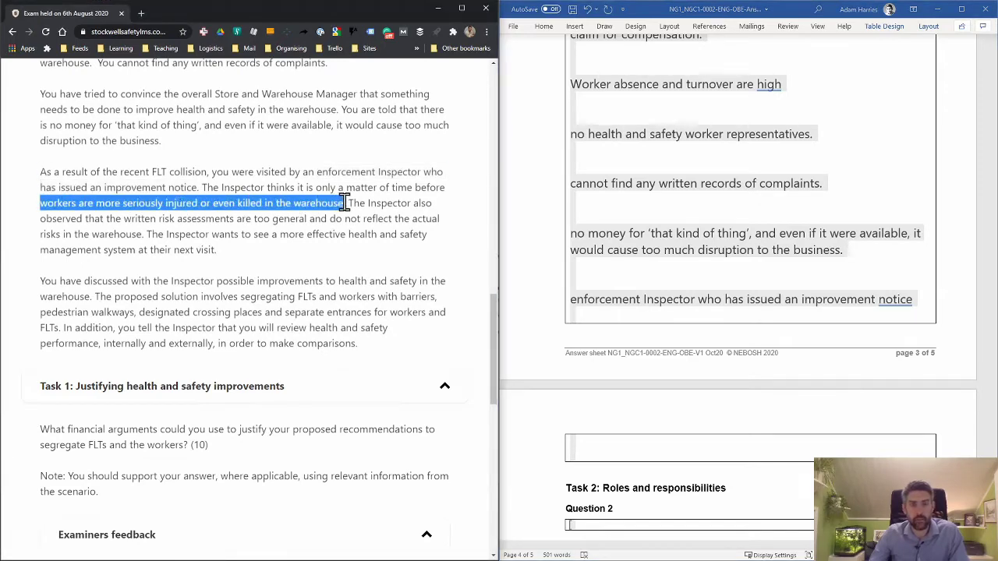
{"action": "left_click", "coordinate": [586, 460]}
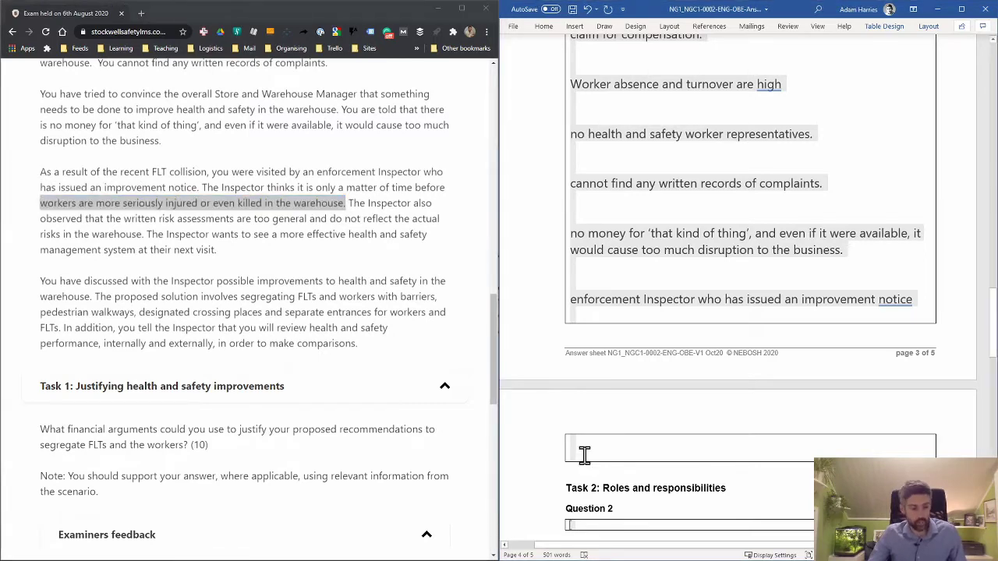
{"action": "key", "text": "ctrl+v"}
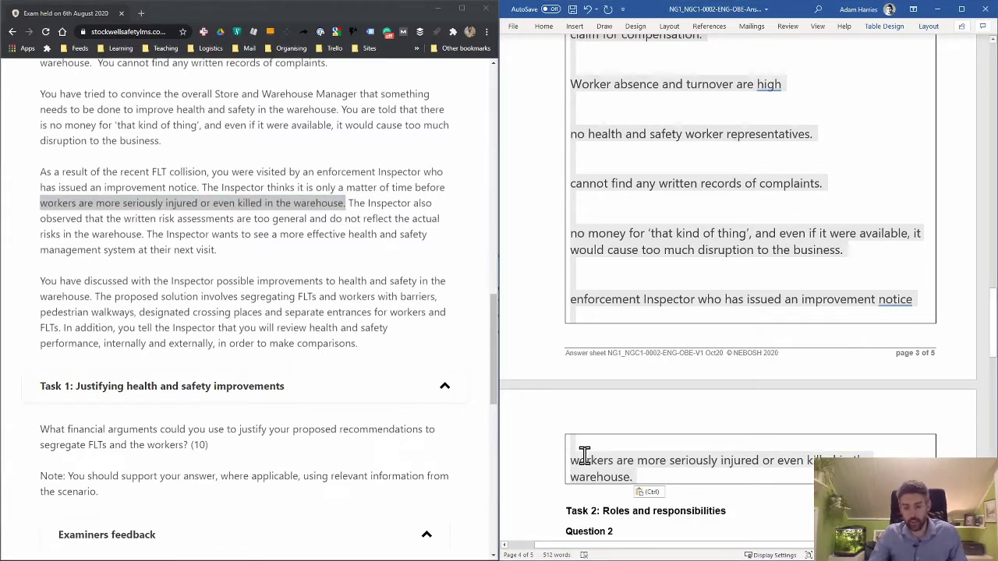
{"action": "key", "text": "Return"}
{"action": "scroll", "coordinate": [584, 456], "scroll_direction": "down", "scroll_amount": 4}
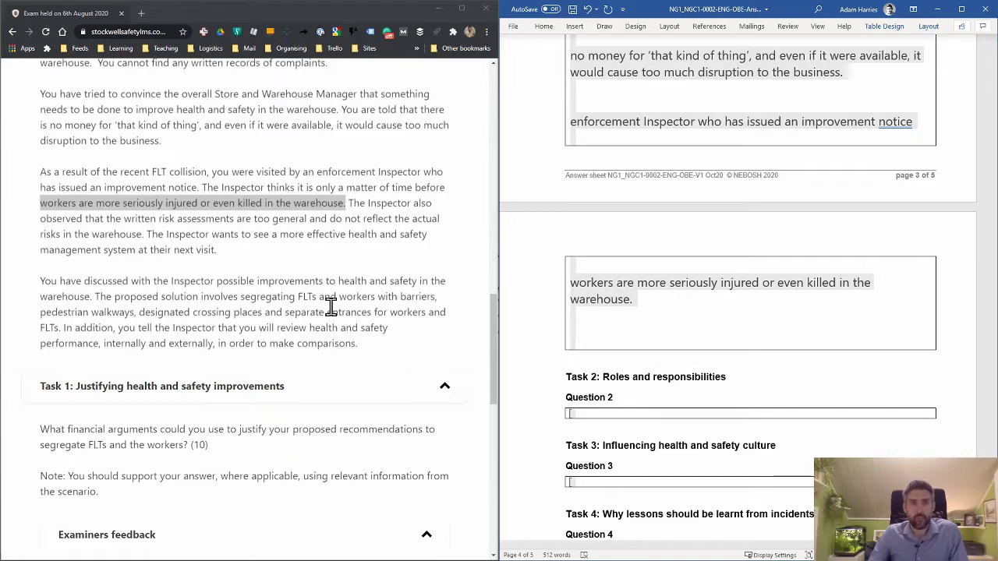
Copy "risk assessments are too general" from the scenario to the end of the Question 1 answer.
{"action": "left_click", "coordinate": [160, 220]}
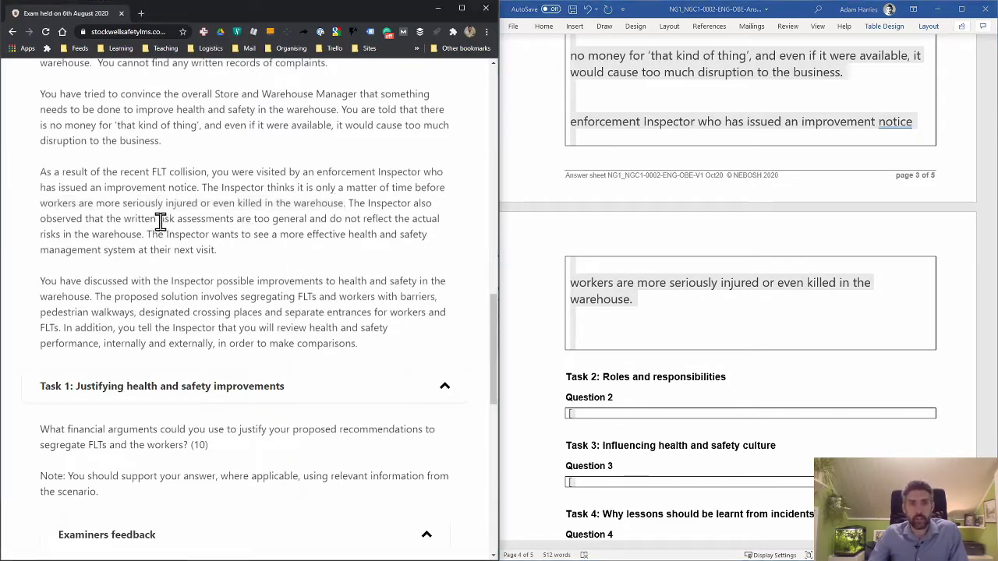
{"action": "left_click_drag", "start_coordinate": [160, 220], "coordinate": [318, 219]}
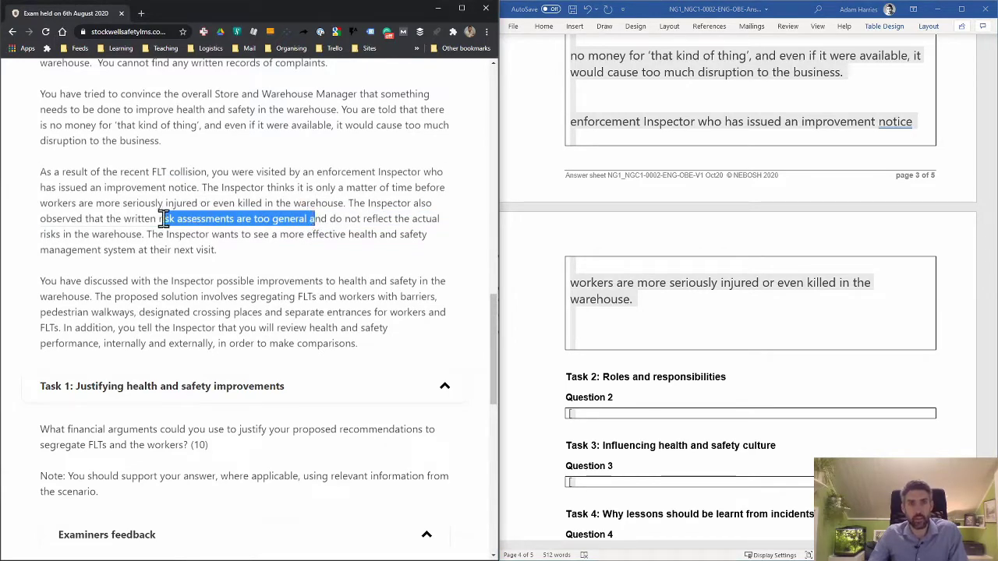
{"action": "left_click_drag", "start_coordinate": [156, 219], "coordinate": [310, 219]}
{"action": "key", "text": "ctrl+c"}
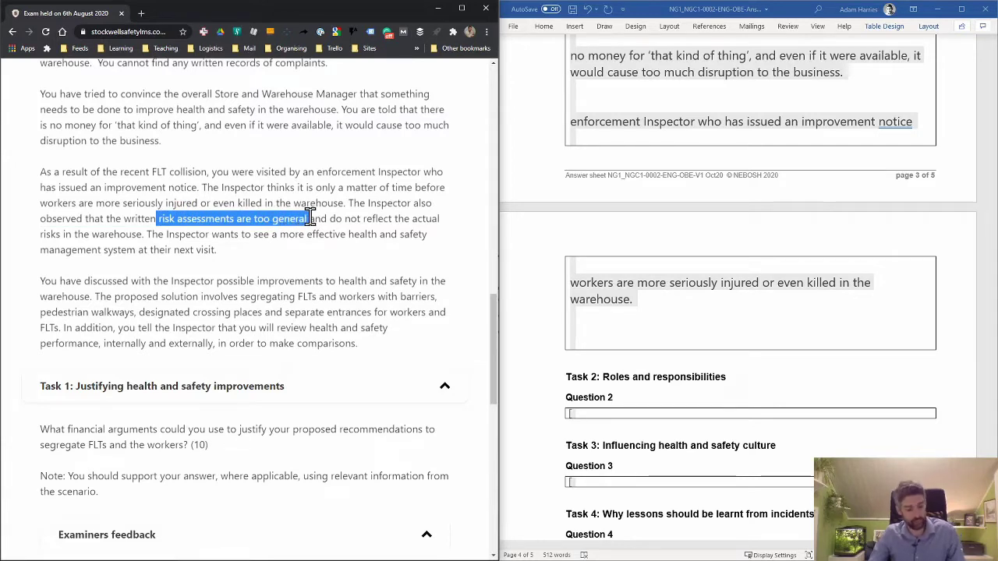
{"action": "left_click", "coordinate": [606, 348]}
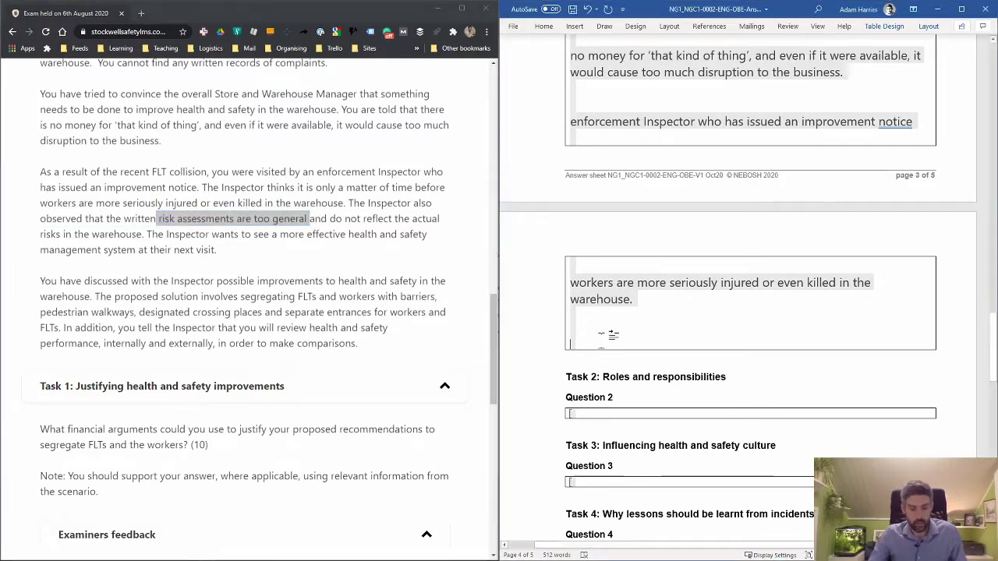
{"action": "key", "text": "ctrl+v"}
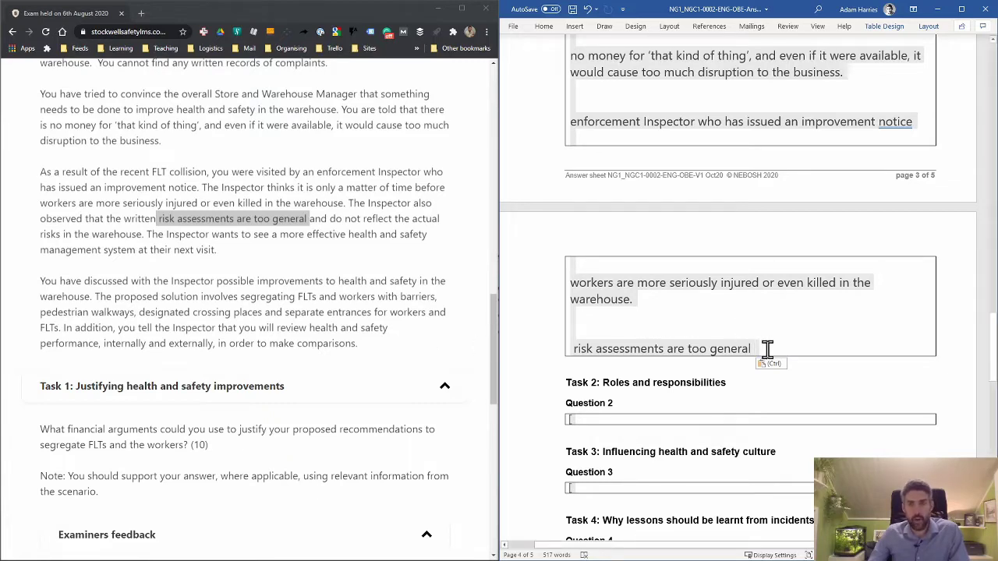
Format all the collected scenario phrases in the Question 1 answer as a numbered list and check the numbering through to the last phrase.
{"action": "left_click_drag", "start_coordinate": [767, 348], "coordinate": [644, 17]}
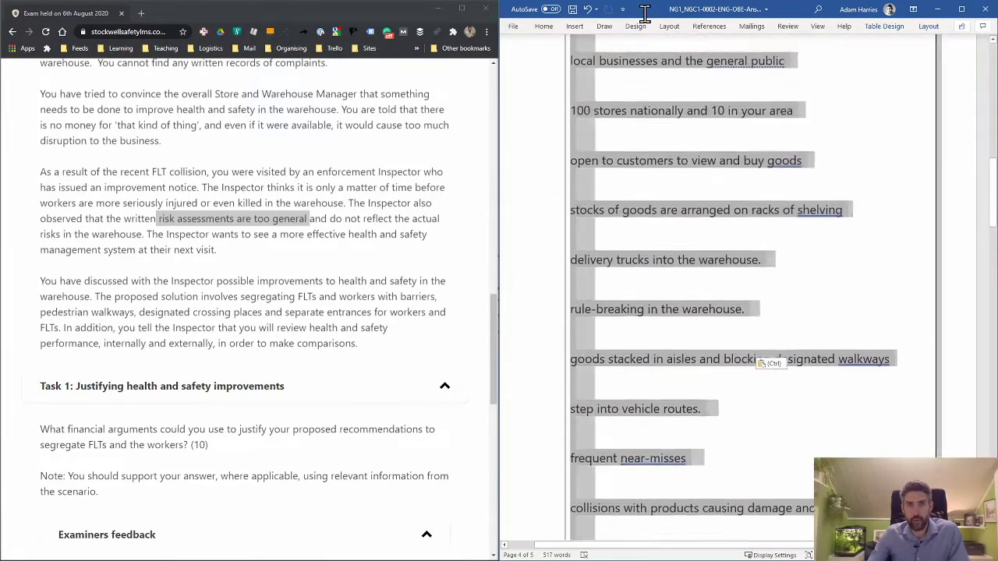
{"action": "scroll", "coordinate": [624, 117], "scroll_direction": "up", "scroll_amount": 4}
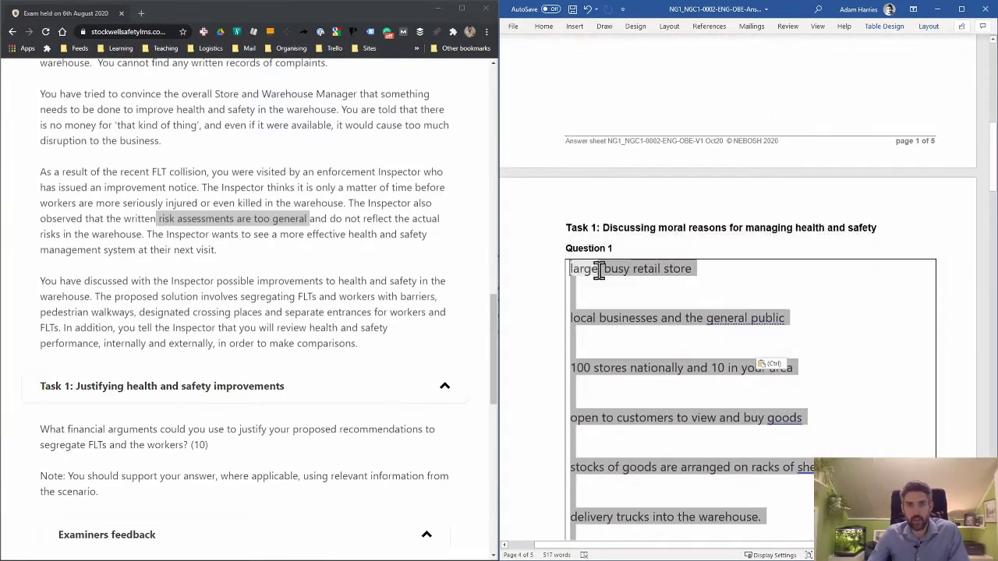
{"action": "left_click", "coordinate": [597, 270]}
{"action": "type", "text": ","}
{"action": "left_click", "coordinate": [575, 274]}
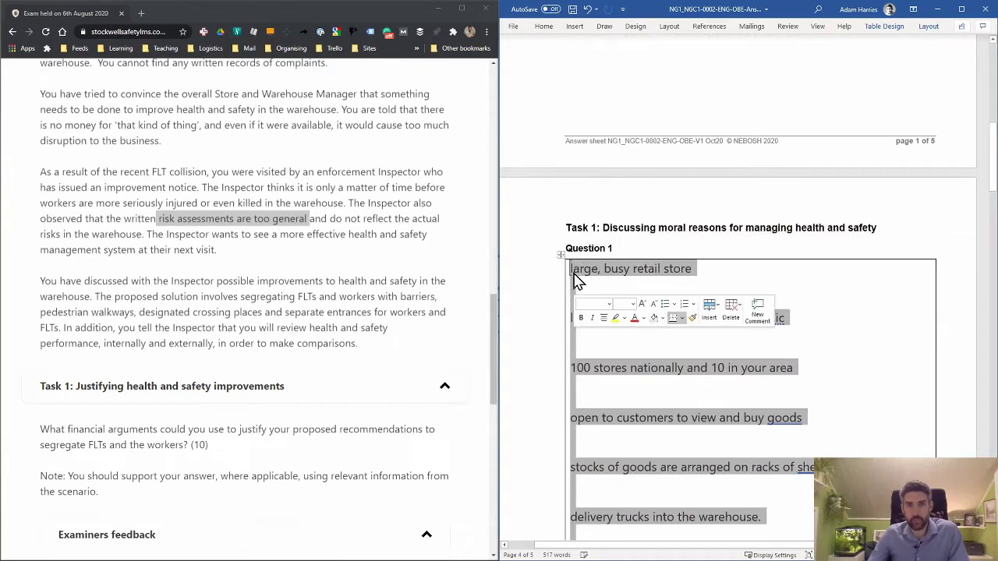
{"action": "left_click", "coordinate": [685, 305]}
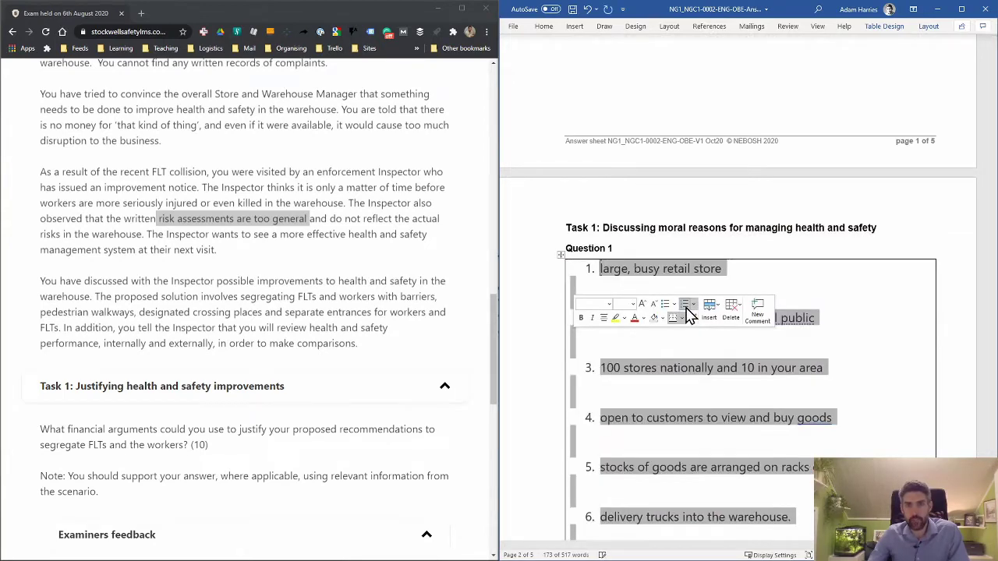
{"action": "scroll", "coordinate": [862, 335], "scroll_direction": "down", "scroll_amount": 6}
{"action": "scroll", "coordinate": [862, 332], "scroll_direction": "down", "scroll_amount": 8}
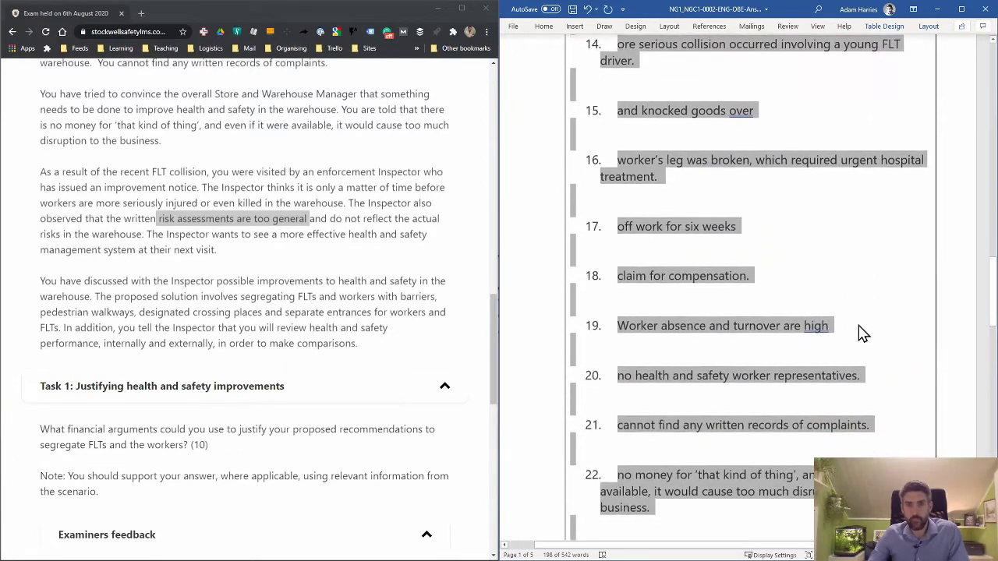
{"action": "scroll", "coordinate": [862, 333], "scroll_direction": "down", "scroll_amount": 3}
{"action": "scroll", "coordinate": [862, 333], "scroll_direction": "down", "scroll_amount": 6}
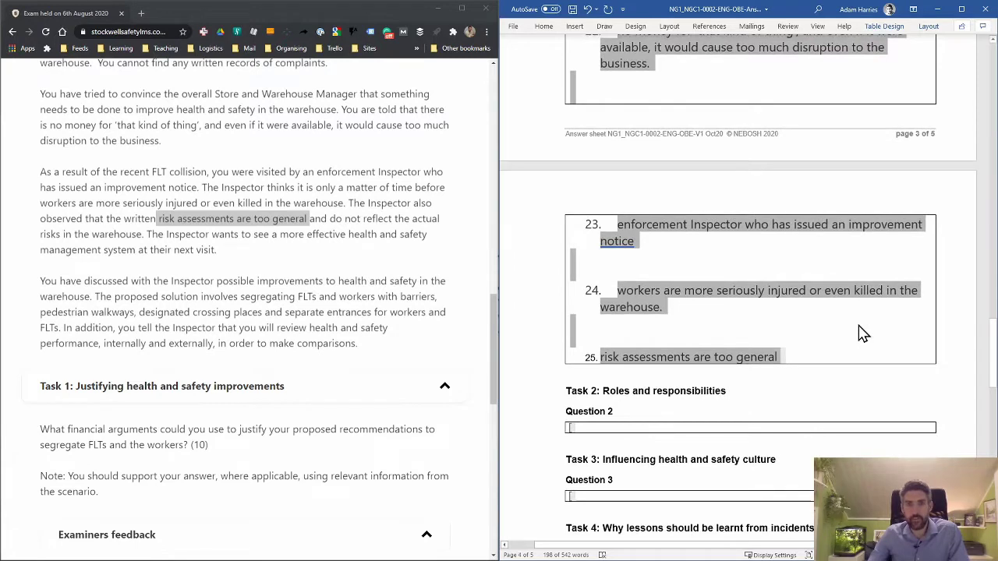
{"action": "left_click", "coordinate": [864, 320]}
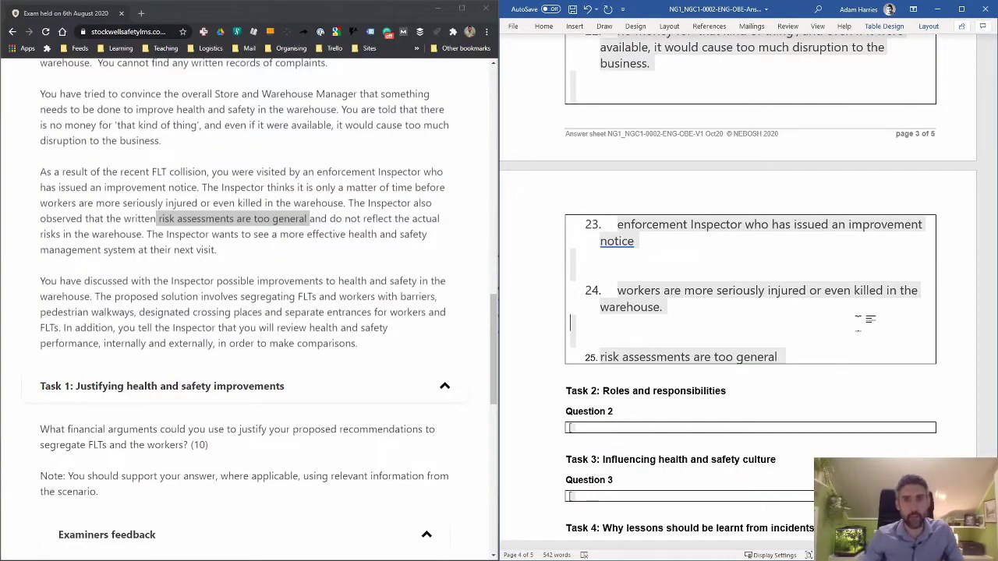
Change the font colour of the whole numbered list in the Question 1 answer to red.
{"action": "left_click_drag", "start_coordinate": [791, 354], "coordinate": [607, 300]}
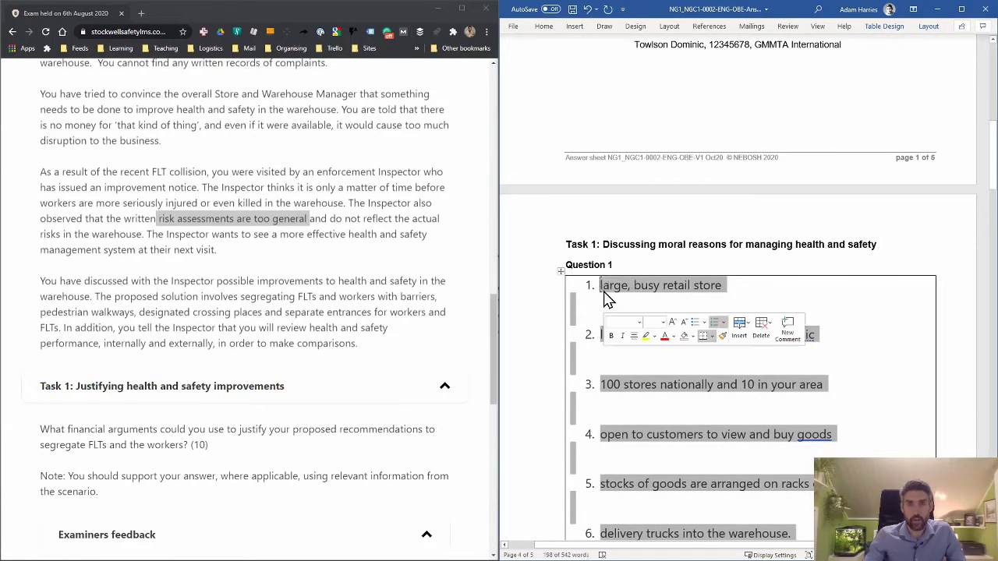
{"action": "left_click", "coordinate": [674, 337]}
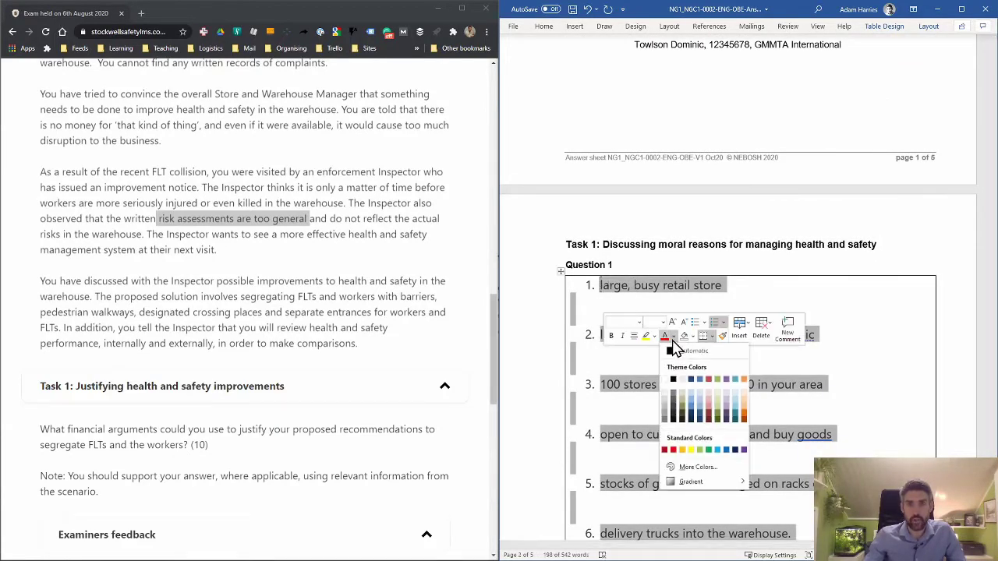
{"action": "left_click", "coordinate": [673, 450]}
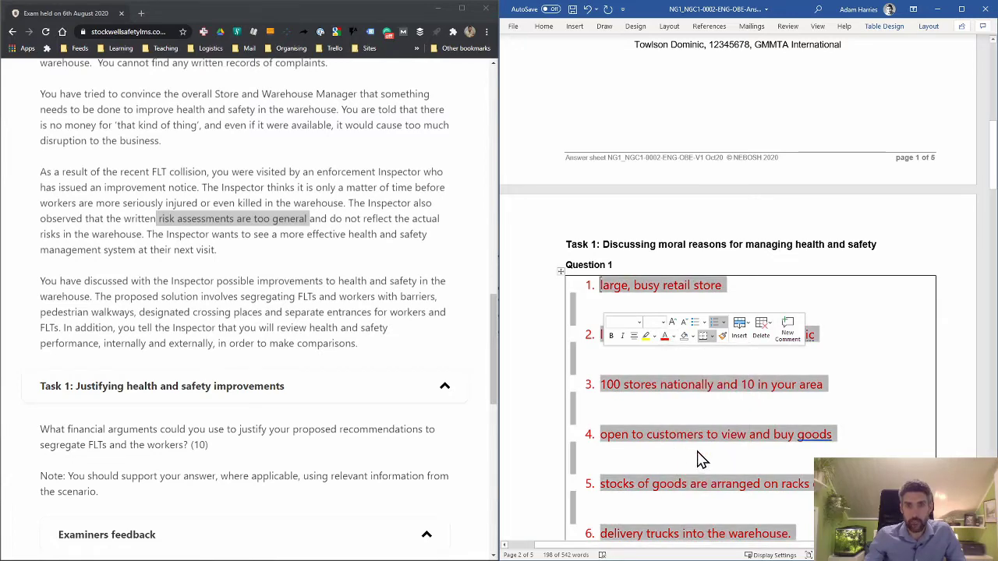
{"action": "left_click", "coordinate": [711, 458]}
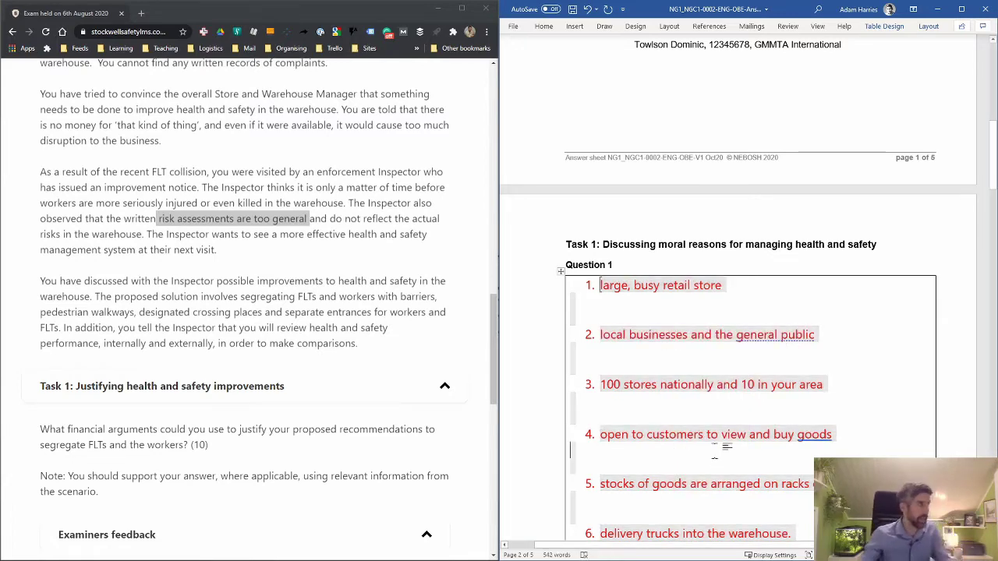